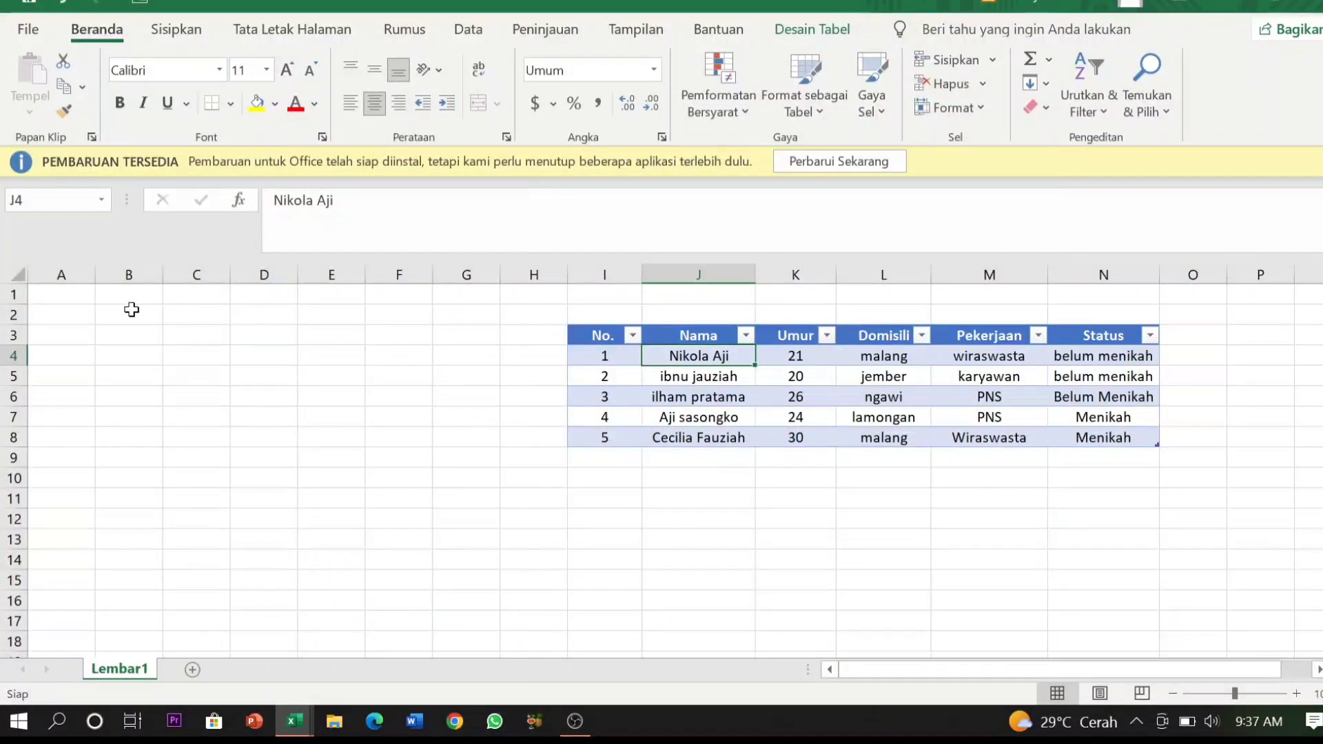
Create a table without its own header row at cell B3 and extend it across to column F.
{"action": "left_click", "coordinate": [107, 339]}
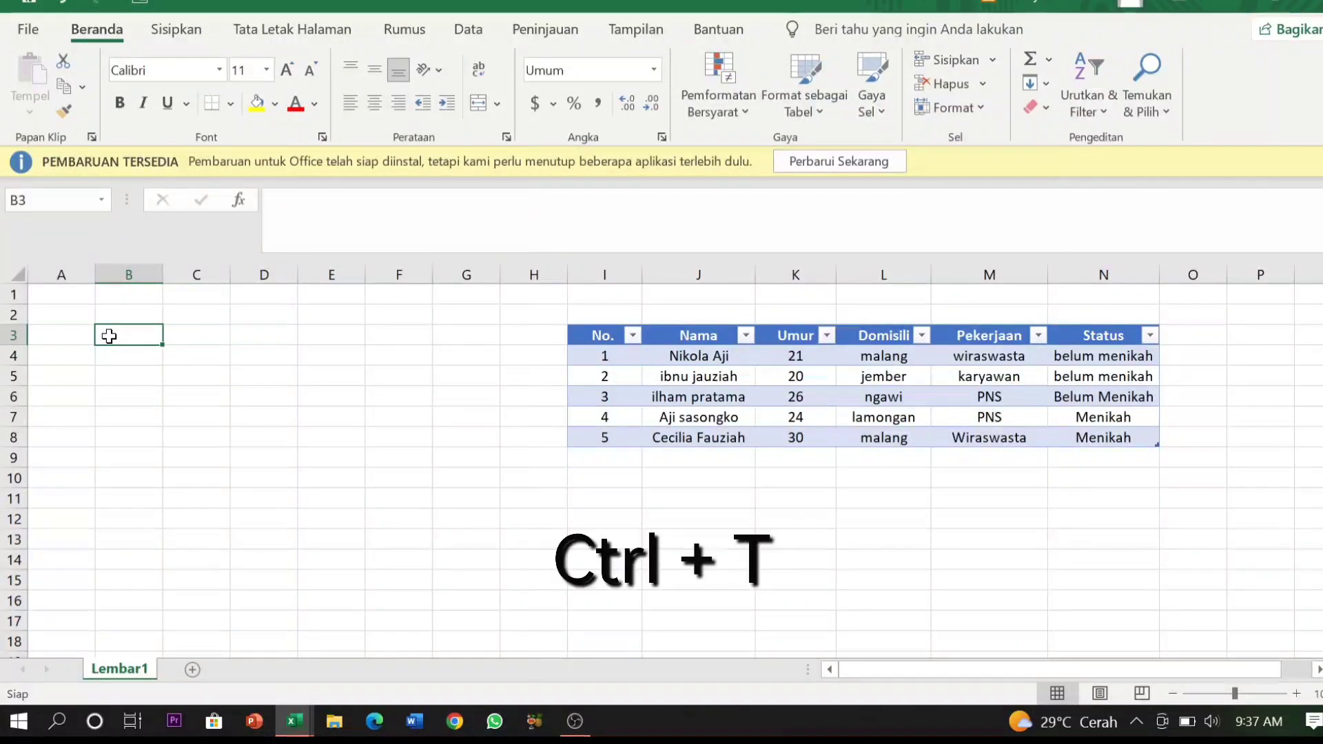
{"action": "key", "text": "ctrl+t"}
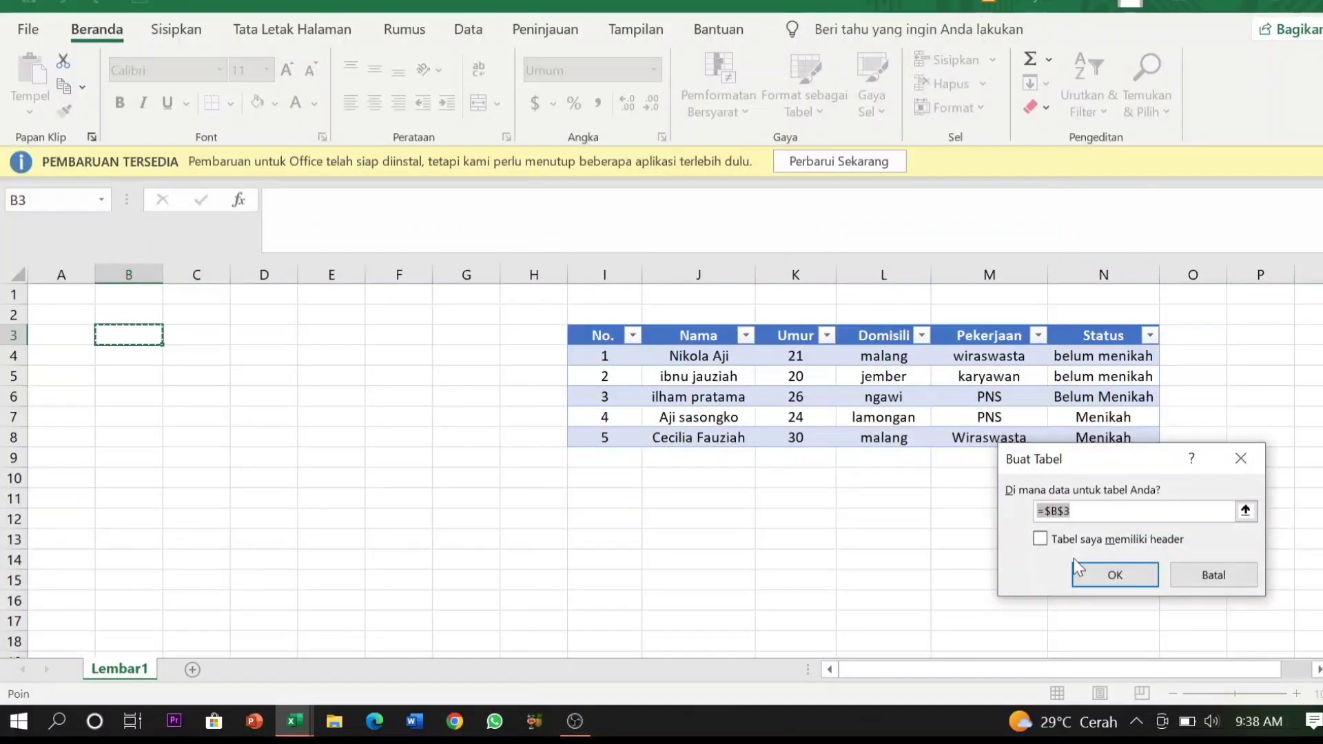
{"action": "left_click", "coordinate": [1106, 576]}
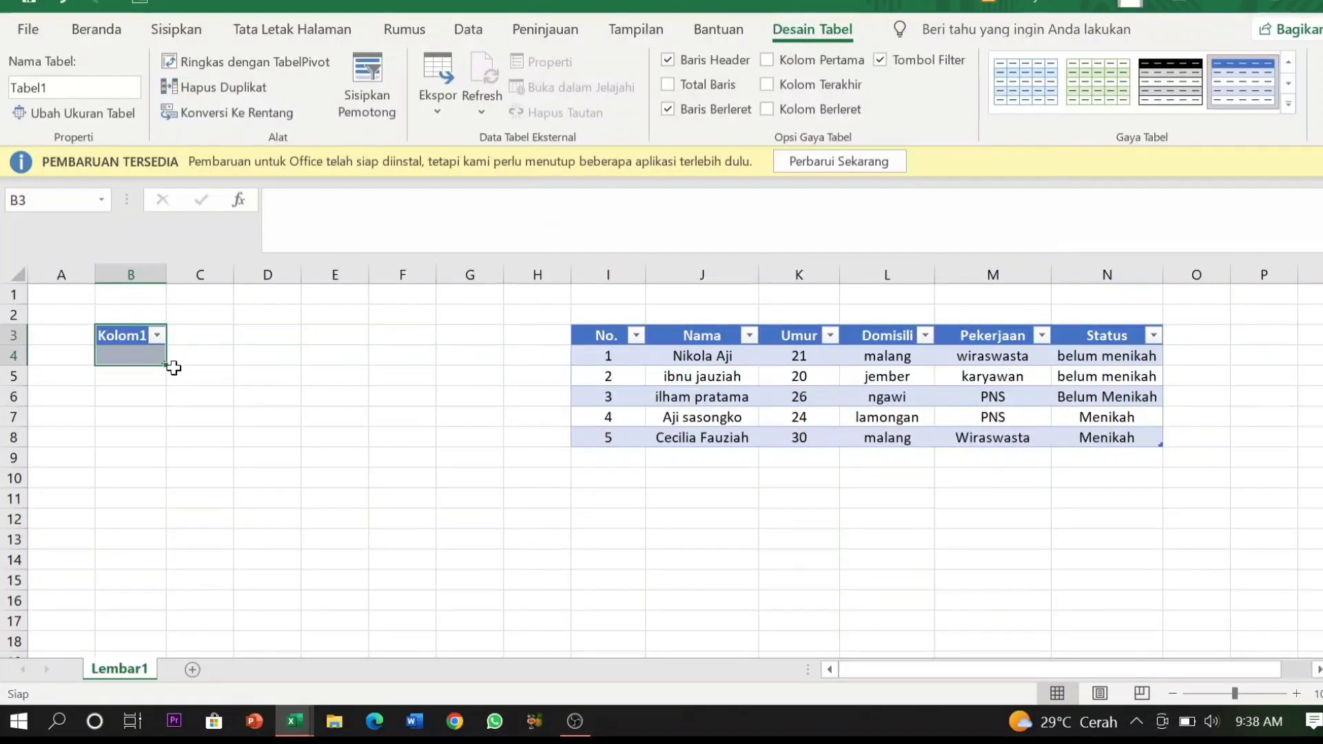
{"action": "left_click_drag", "start_coordinate": [163, 363], "coordinate": [467, 364]}
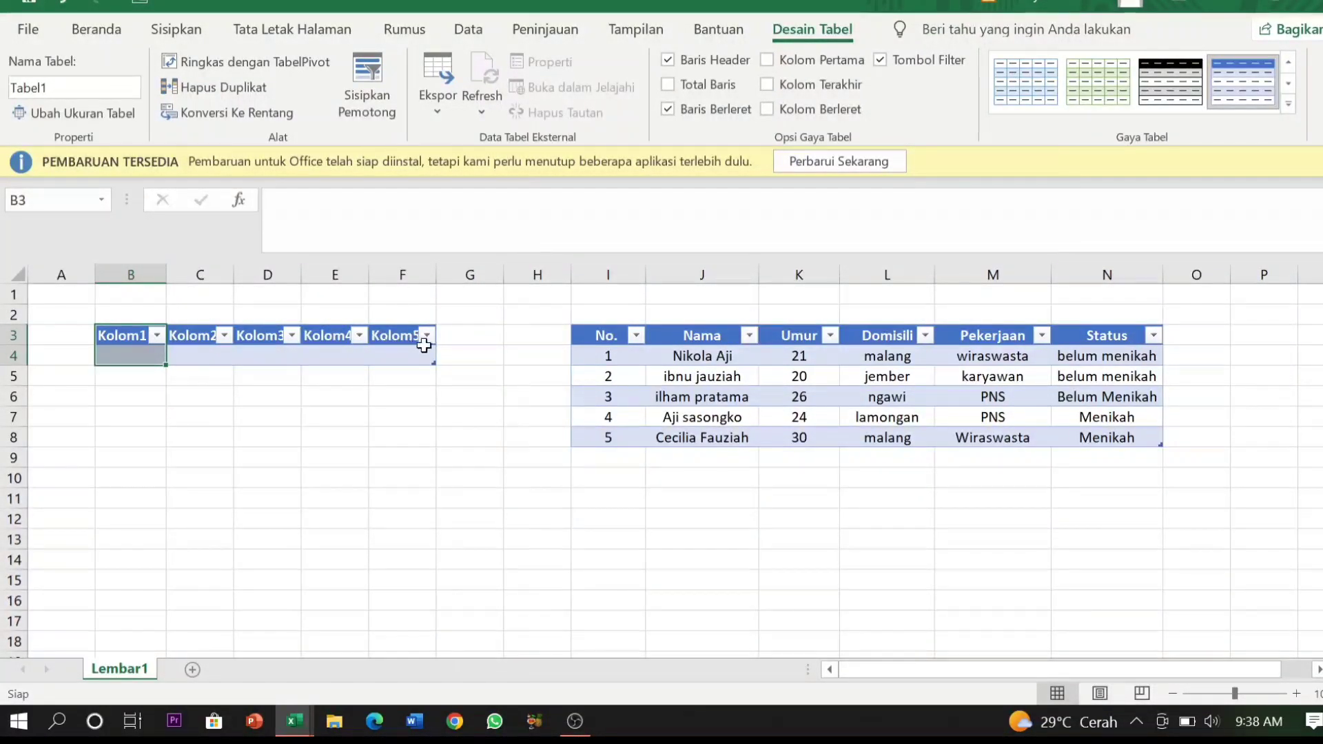
Name the new table's first four column headers No., Nama, Umur and Domisili.
{"action": "double_click", "coordinate": [119, 336]}
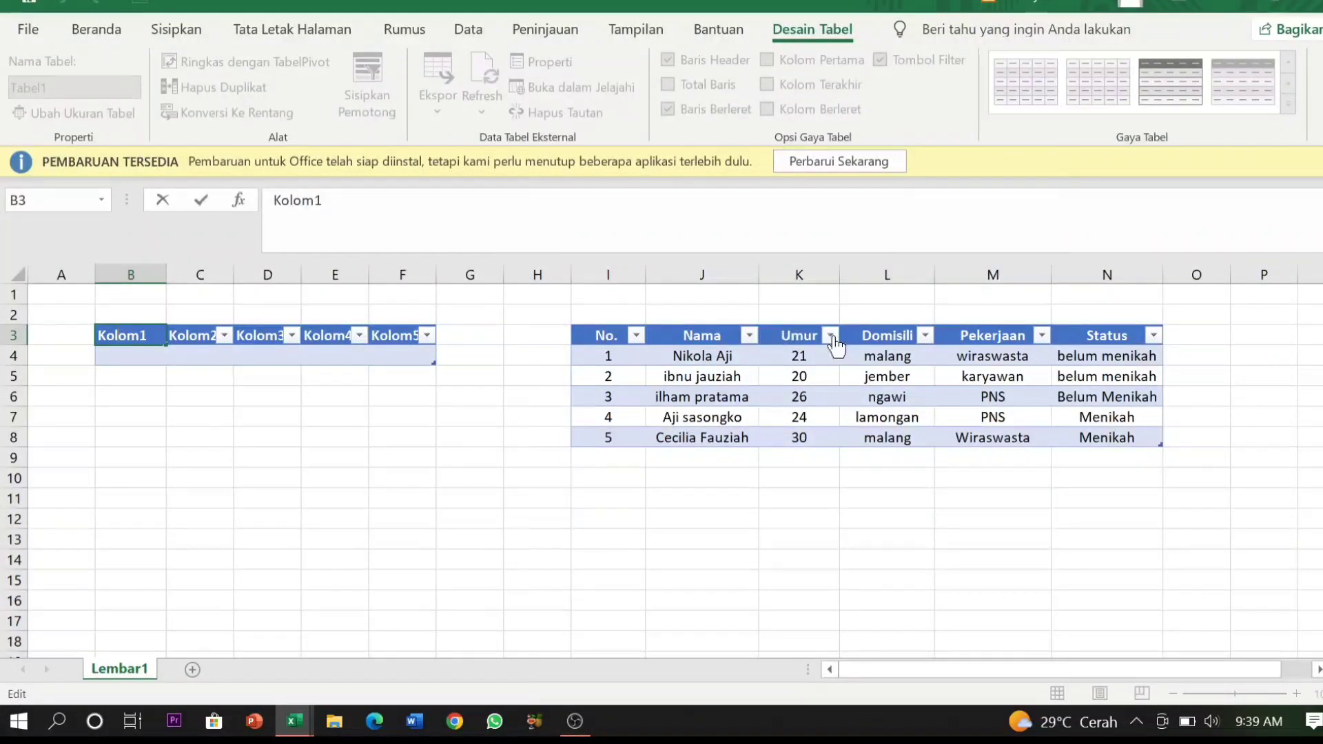
{"action": "left_click_drag", "start_coordinate": [150, 337], "coordinate": [102, 345]}
{"action": "type", "text": "No."}
{"action": "key", "text": "Tab"}
{"action": "type", "text": "Nama"}
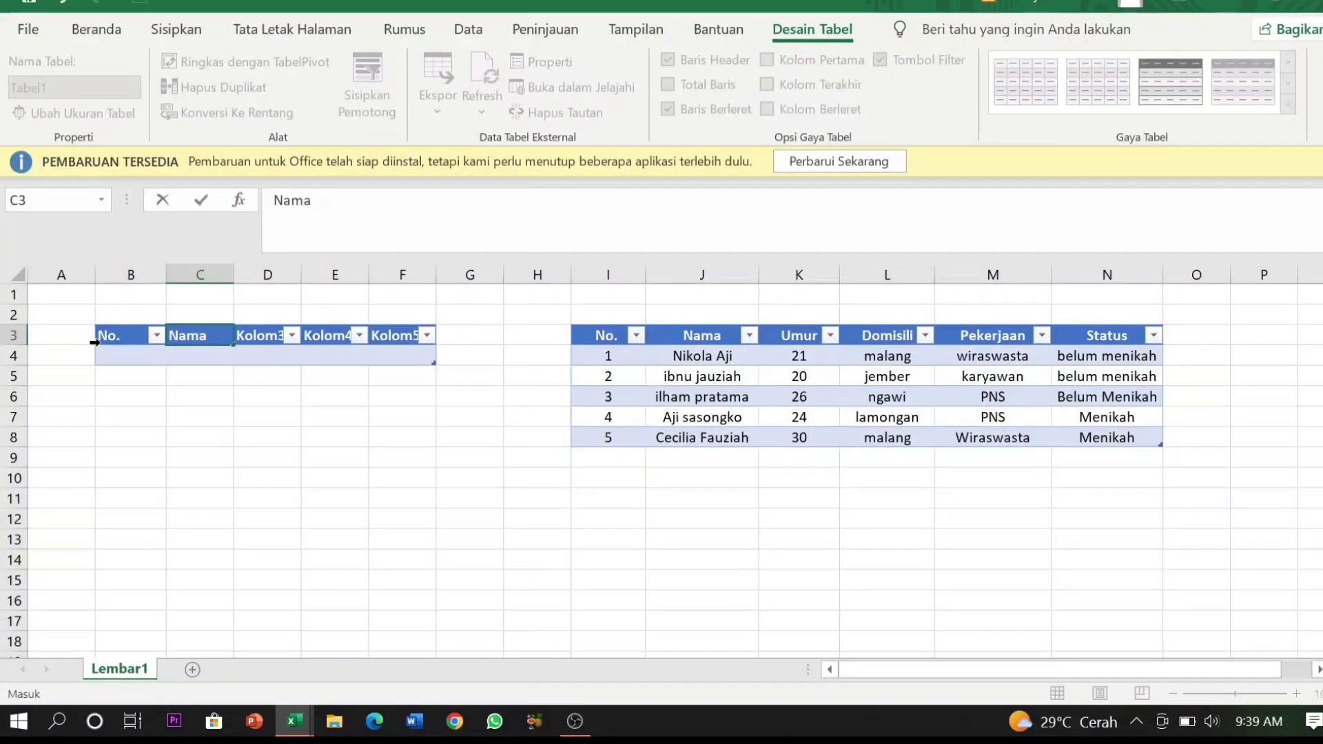
{"action": "key", "text": "Tab"}
{"action": "type", "text": "Umur"}
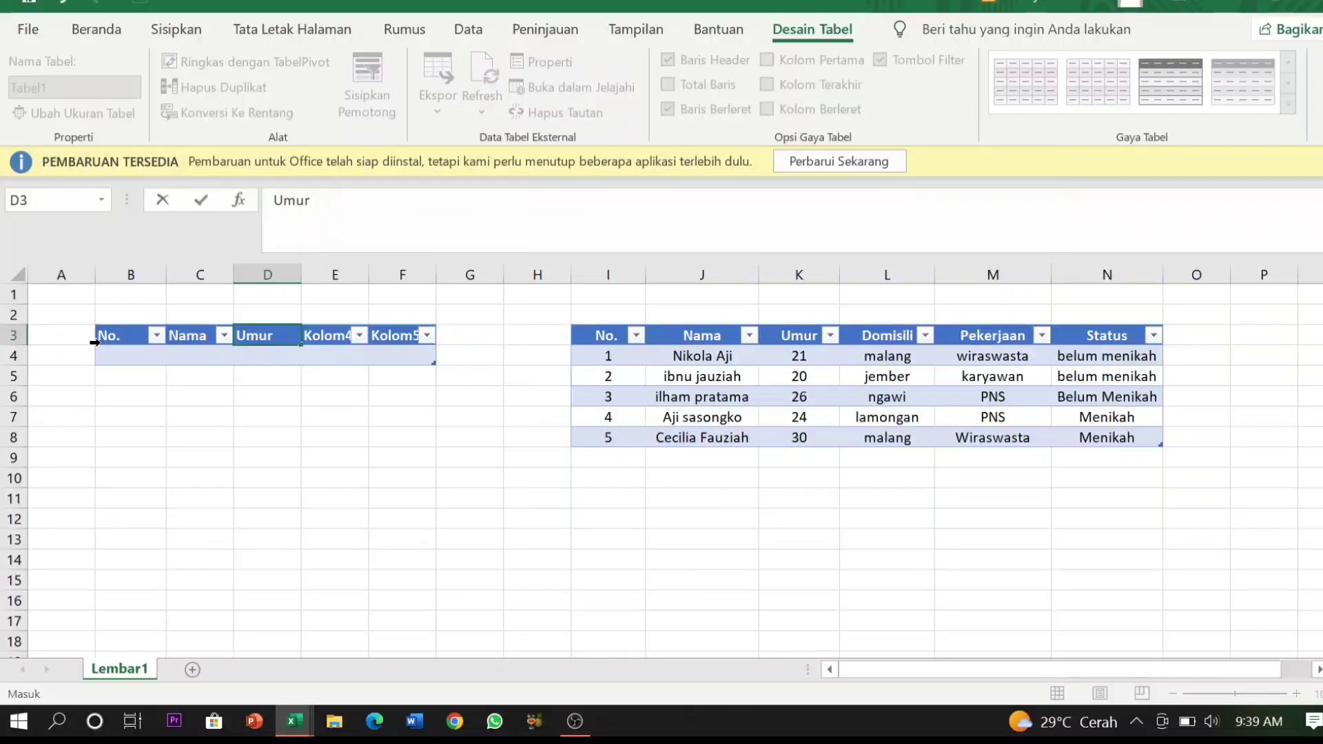
{"action": "key", "text": "Tab"}
{"action": "type", "text": "D"}
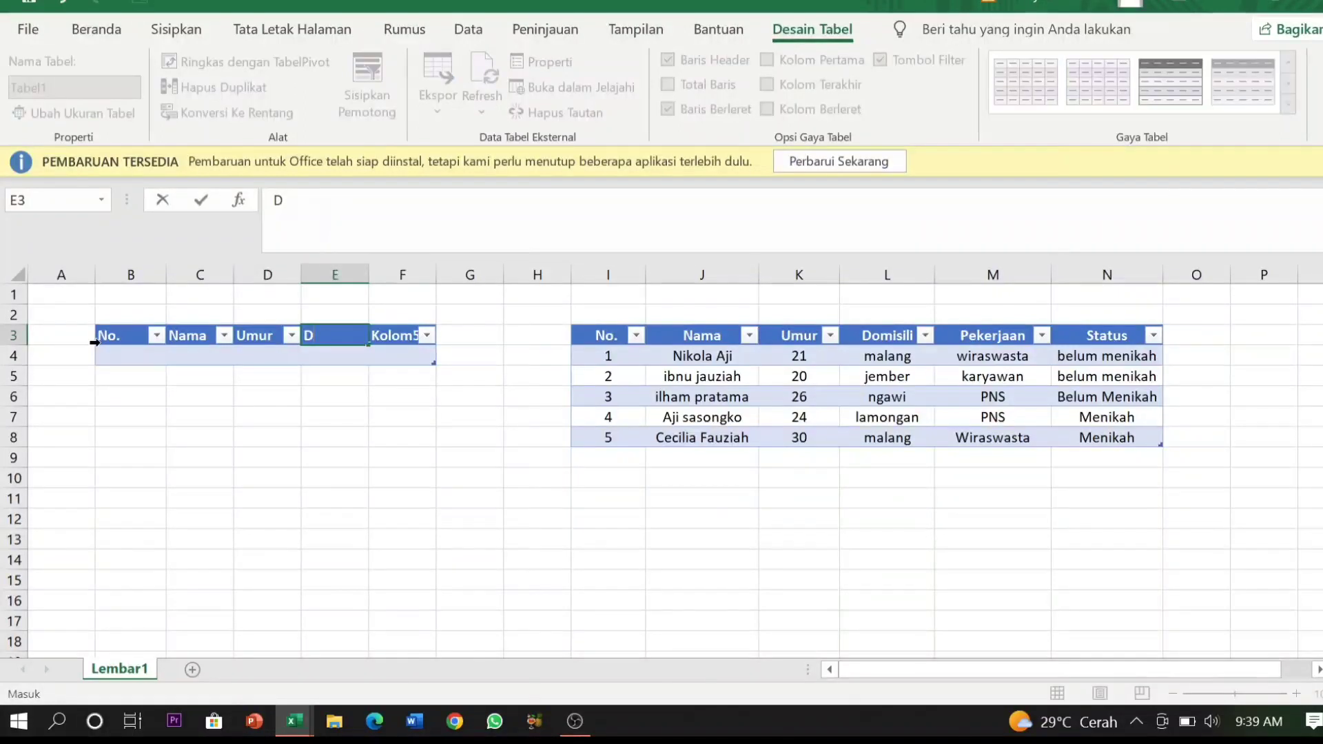
{"action": "type", "text": "omisili"}
{"action": "key", "text": "Tab"}
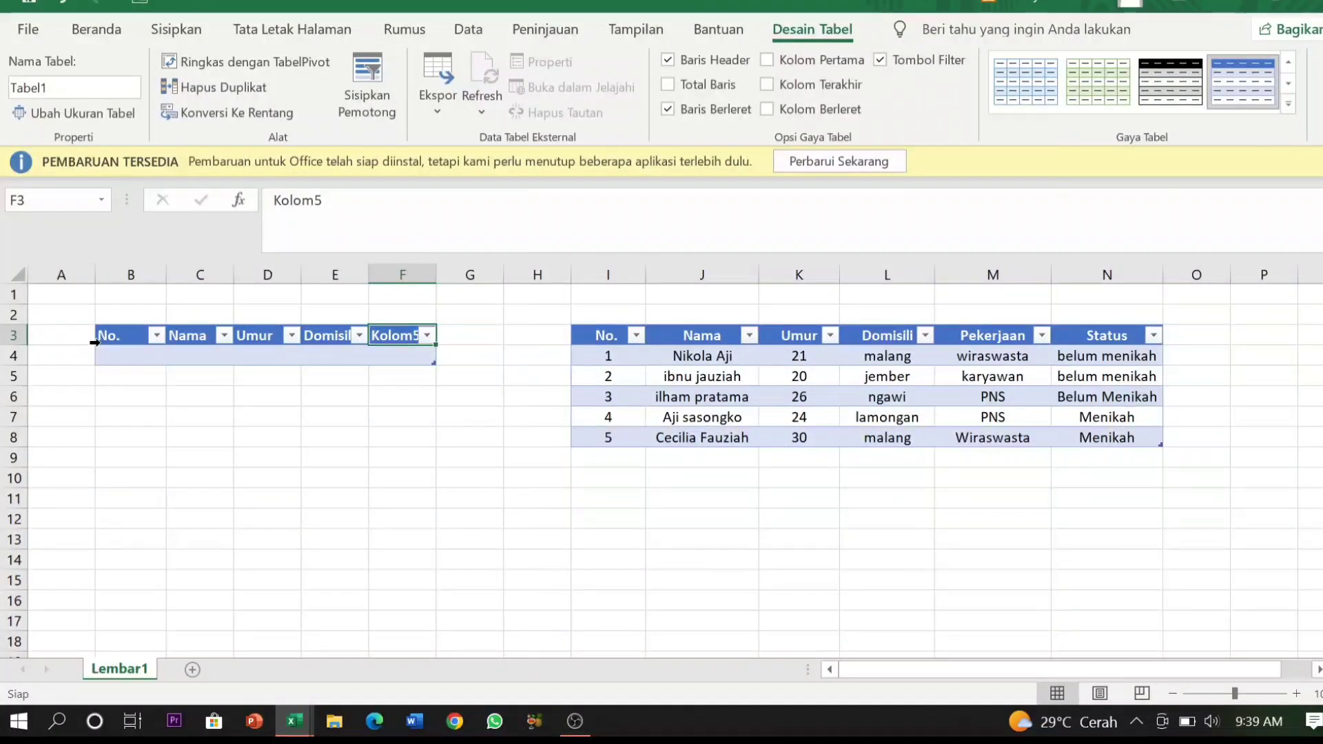
Name the fifth header Pekerjaan and extend the table by a sixth column headed Status.
{"action": "type", "text": "Pke"}
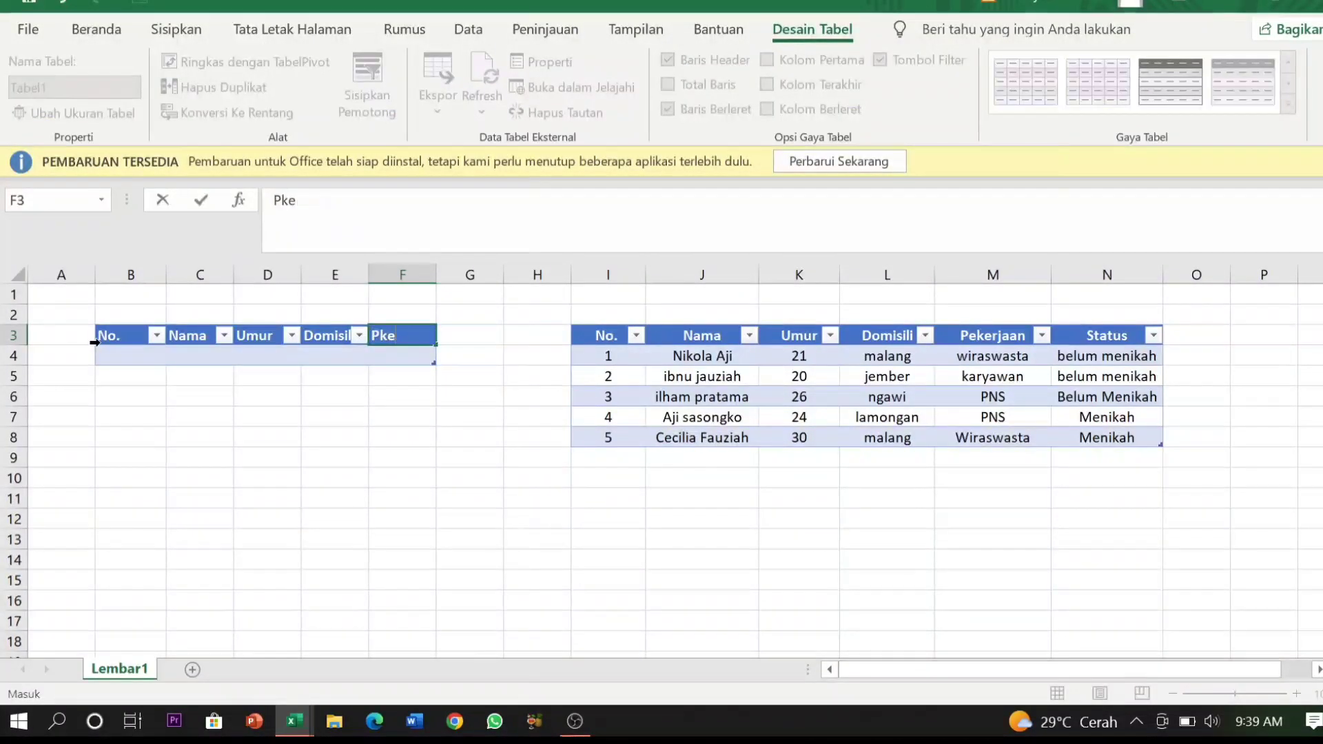
{"action": "key", "text": "BackSpace"}
{"action": "key", "text": "BackSpace"}
{"action": "type", "text": "ekerjaan"}
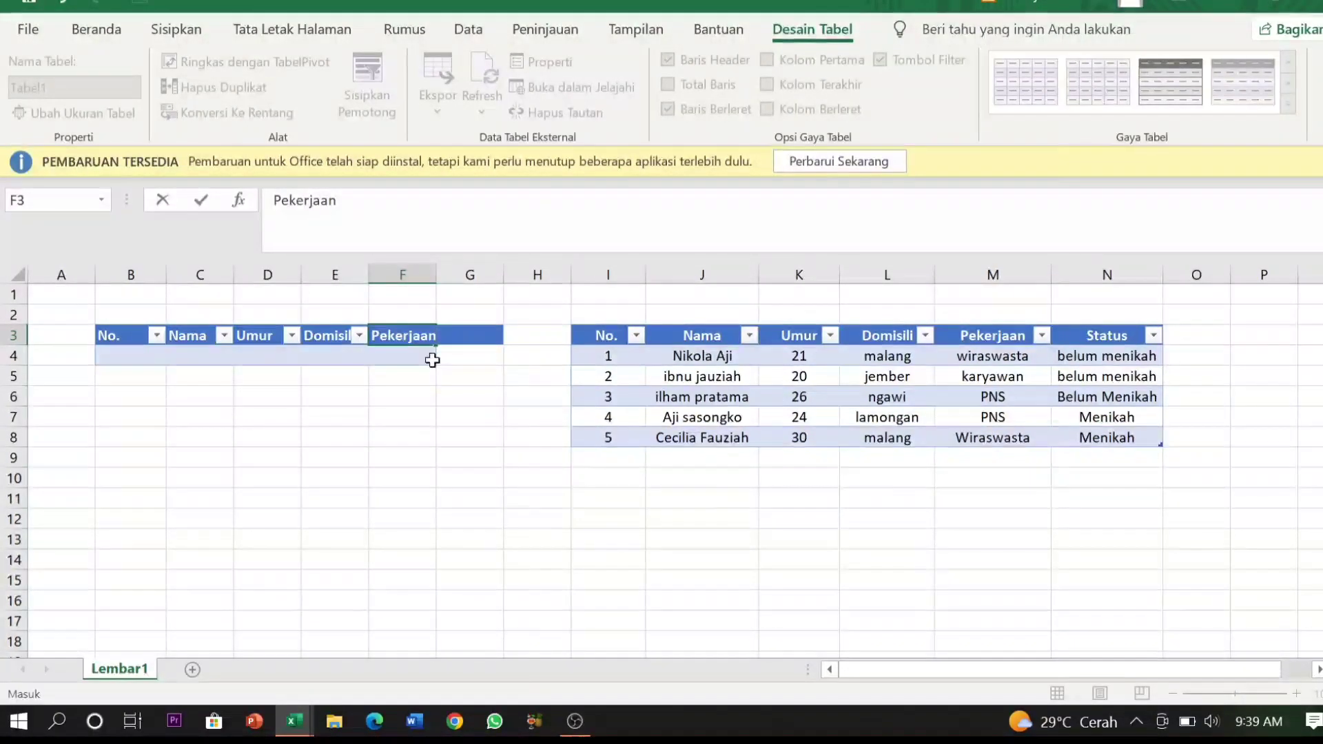
{"action": "mouse_move", "coordinate": [435, 357]}
{"action": "left_mouse_down"}
{"action": "mouse_move", "coordinate": [488, 362]}
{"action": "mouse_move", "coordinate": [453, 342]}
{"action": "mouse_move", "coordinate": [437, 360]}
{"action": "mouse_move", "coordinate": [486, 362]}
{"action": "mouse_move", "coordinate": [441, 338]}
{"action": "left_mouse_up"}
{"action": "left_click", "coordinate": [457, 334]}
{"action": "double_click", "coordinate": [486, 337]}
{"action": "type", "text": "Status"}
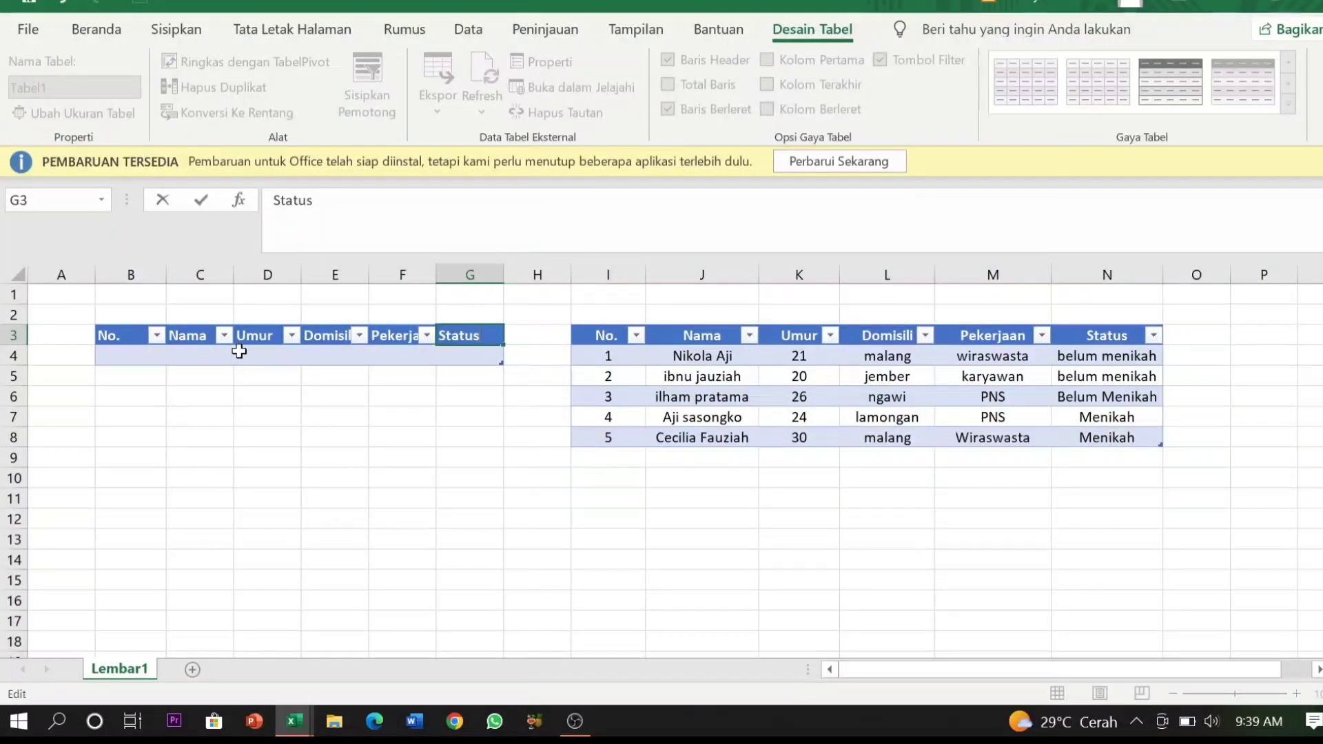
{"action": "left_click", "coordinate": [136, 355]}
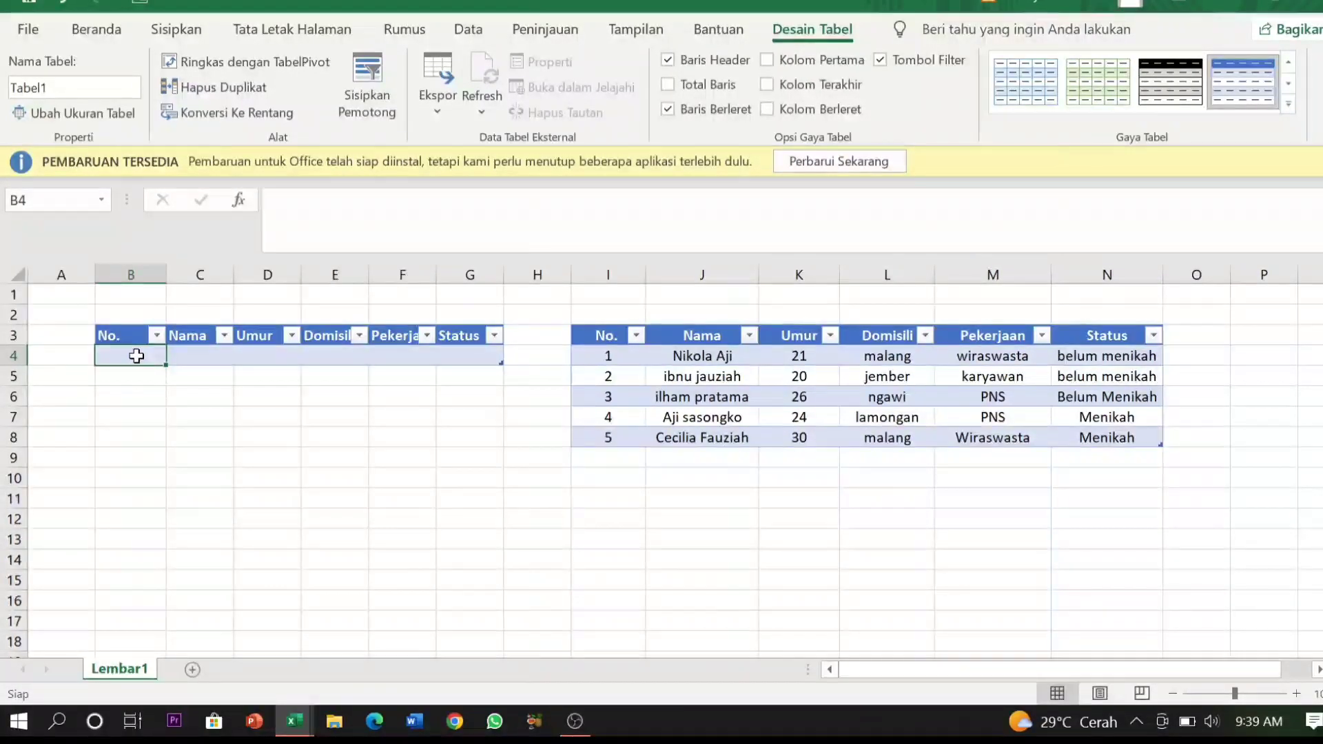
{"action": "key", "text": "alt+d"}
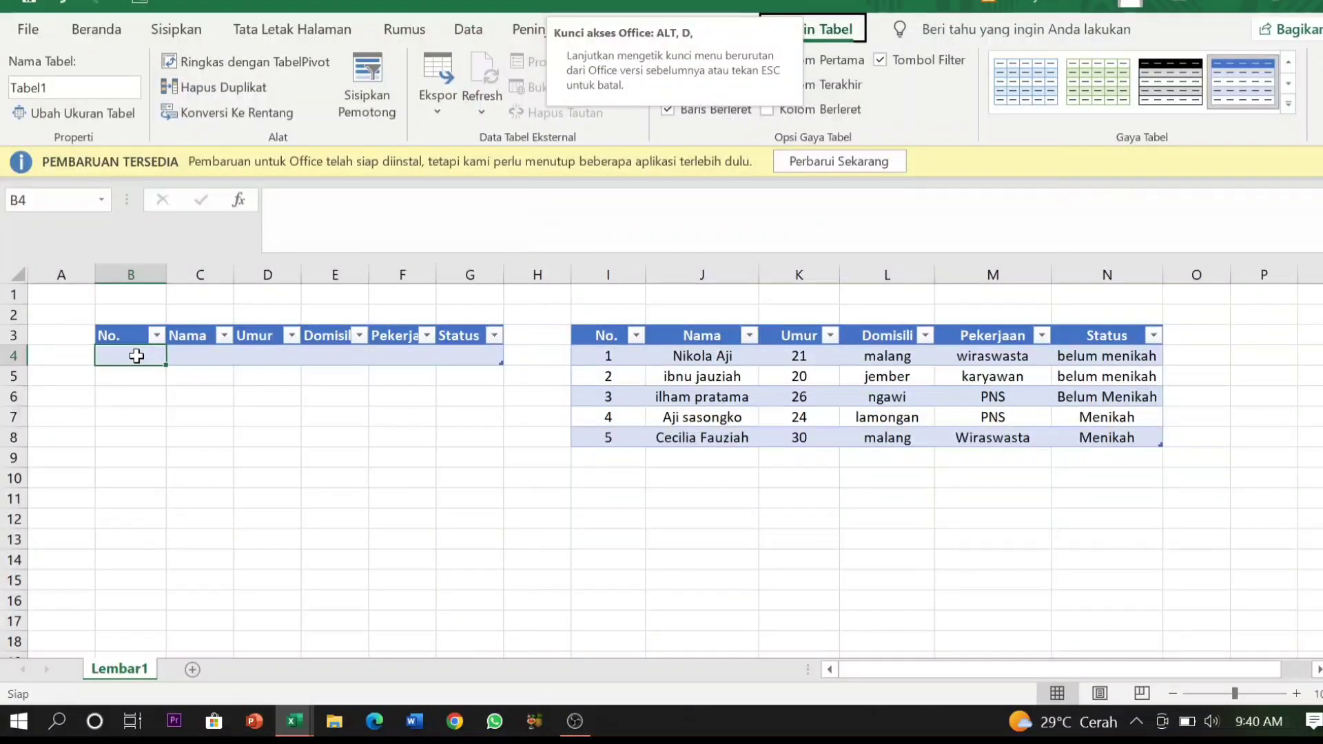
{"action": "key", "text": "o"}
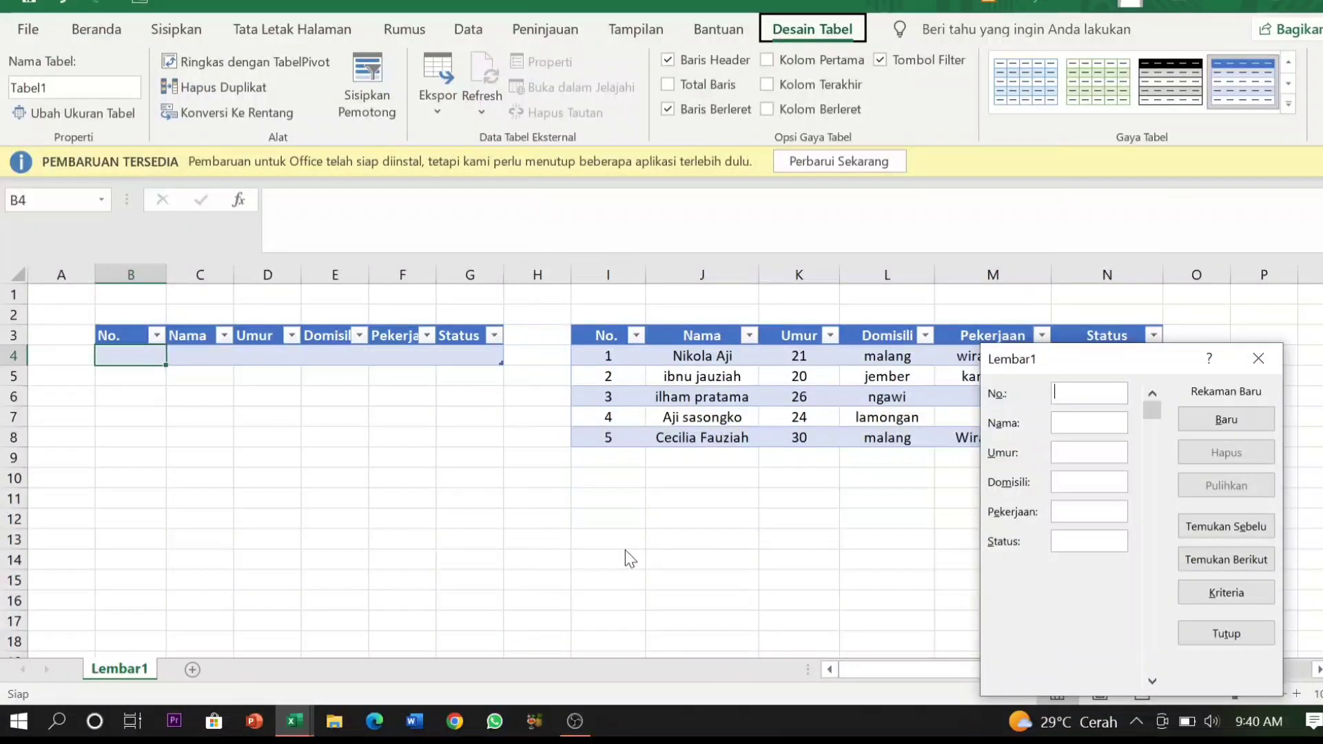
{"action": "key", "text": "Escape"}
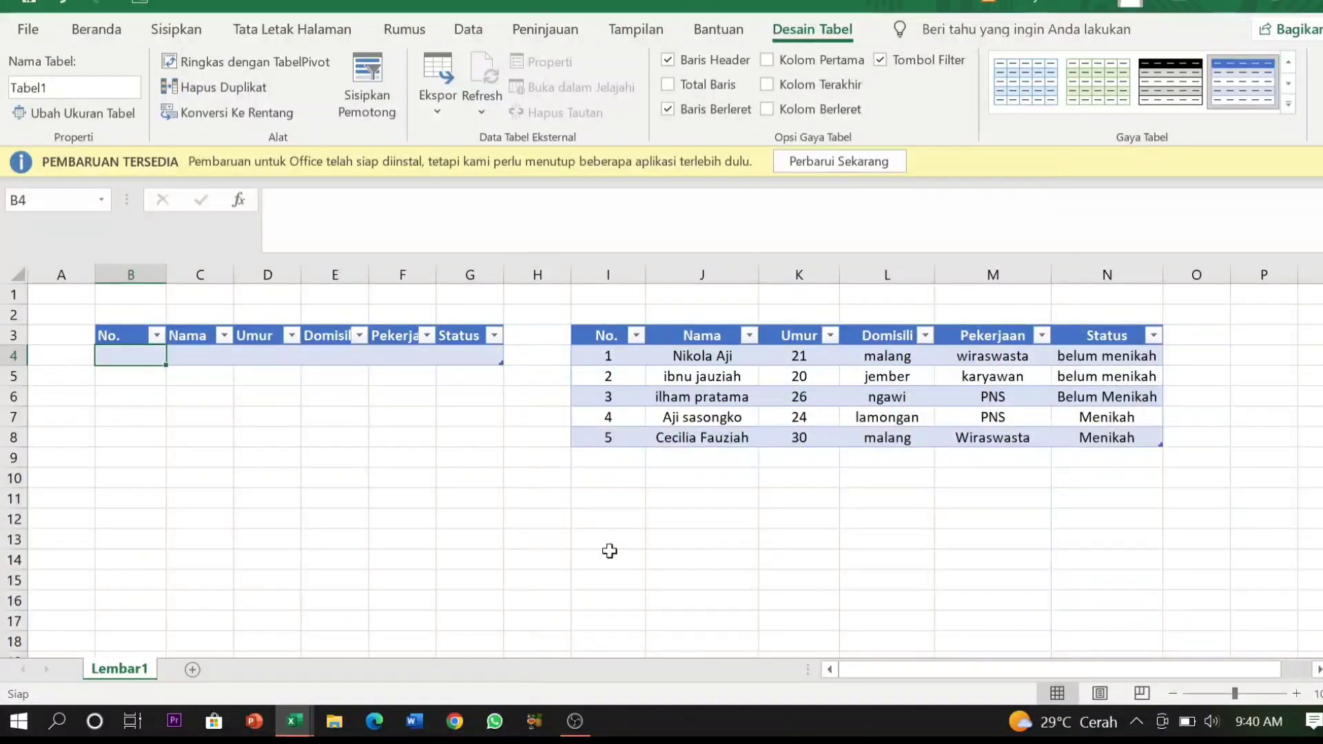
Open the table's data entry form and fill in No. 1, the first person's name from the reference table, and Umur 21.
{"action": "key", "text": "alt"}
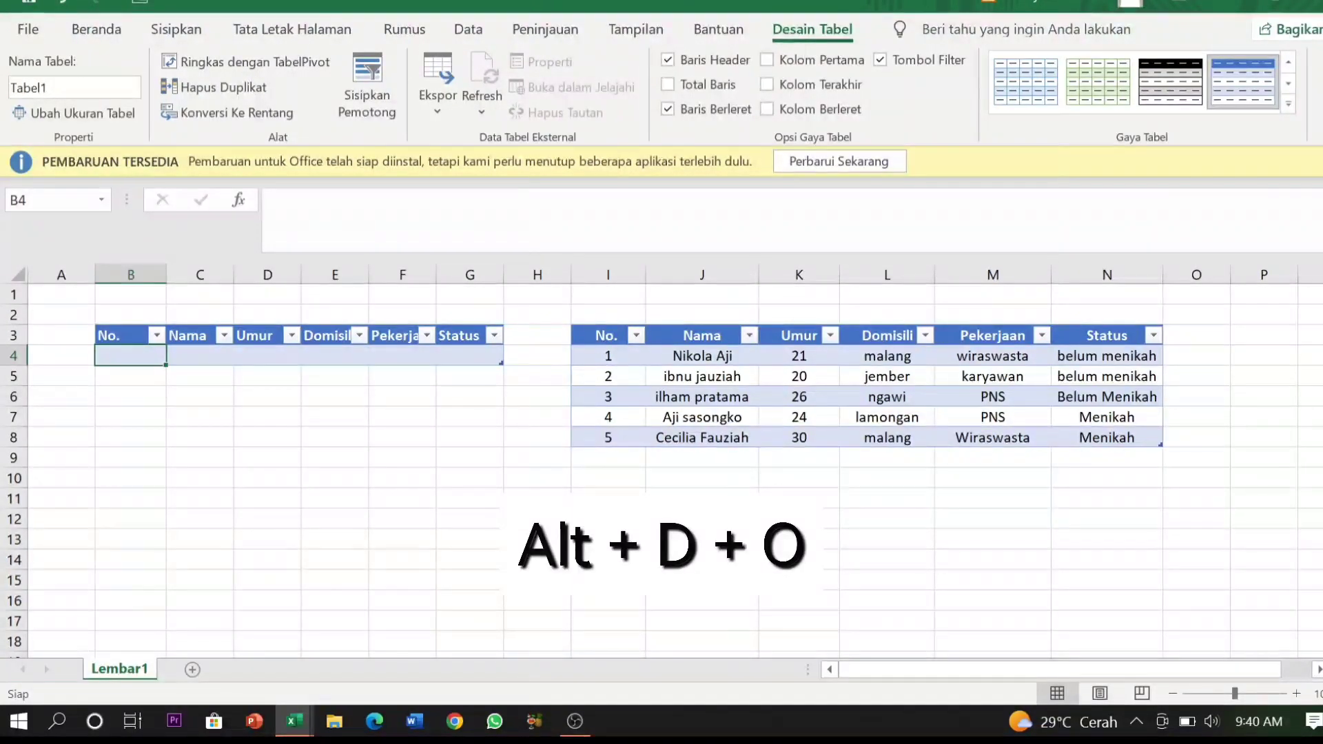
{"action": "key", "text": "d"}
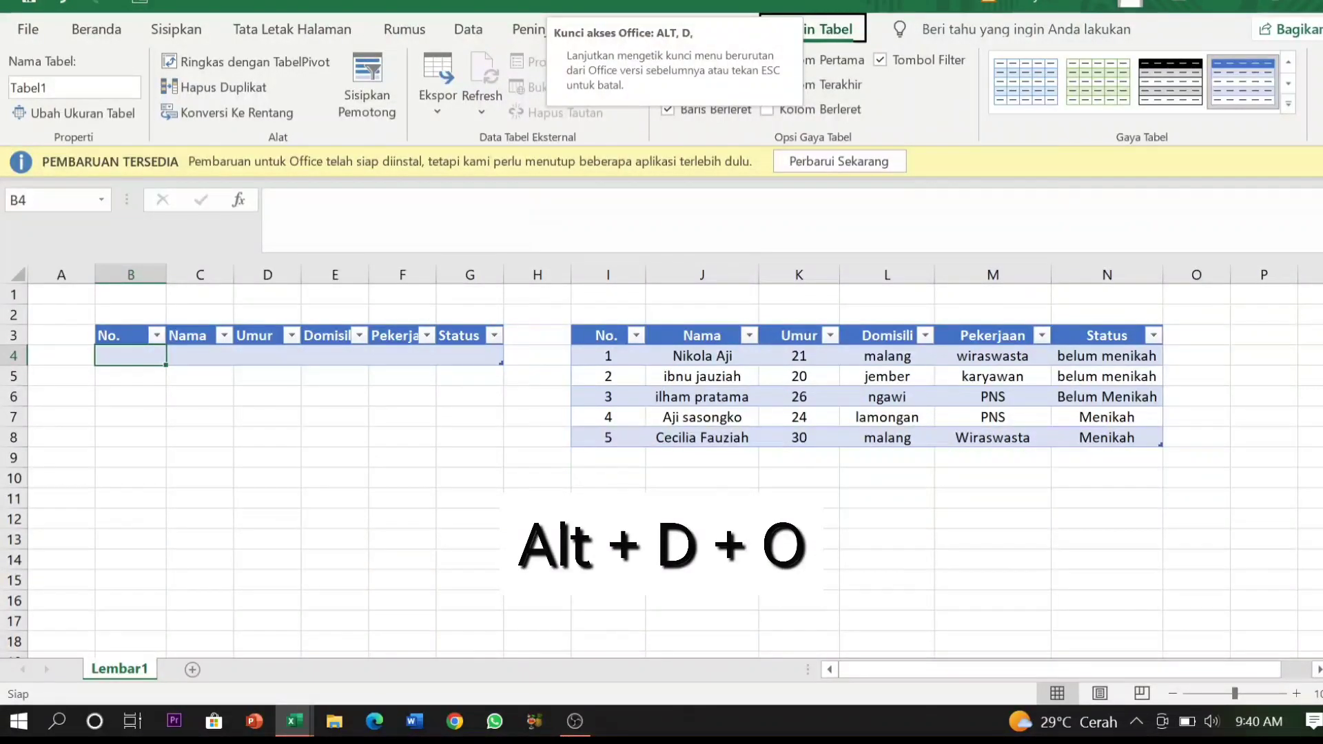
{"action": "key", "text": "o"}
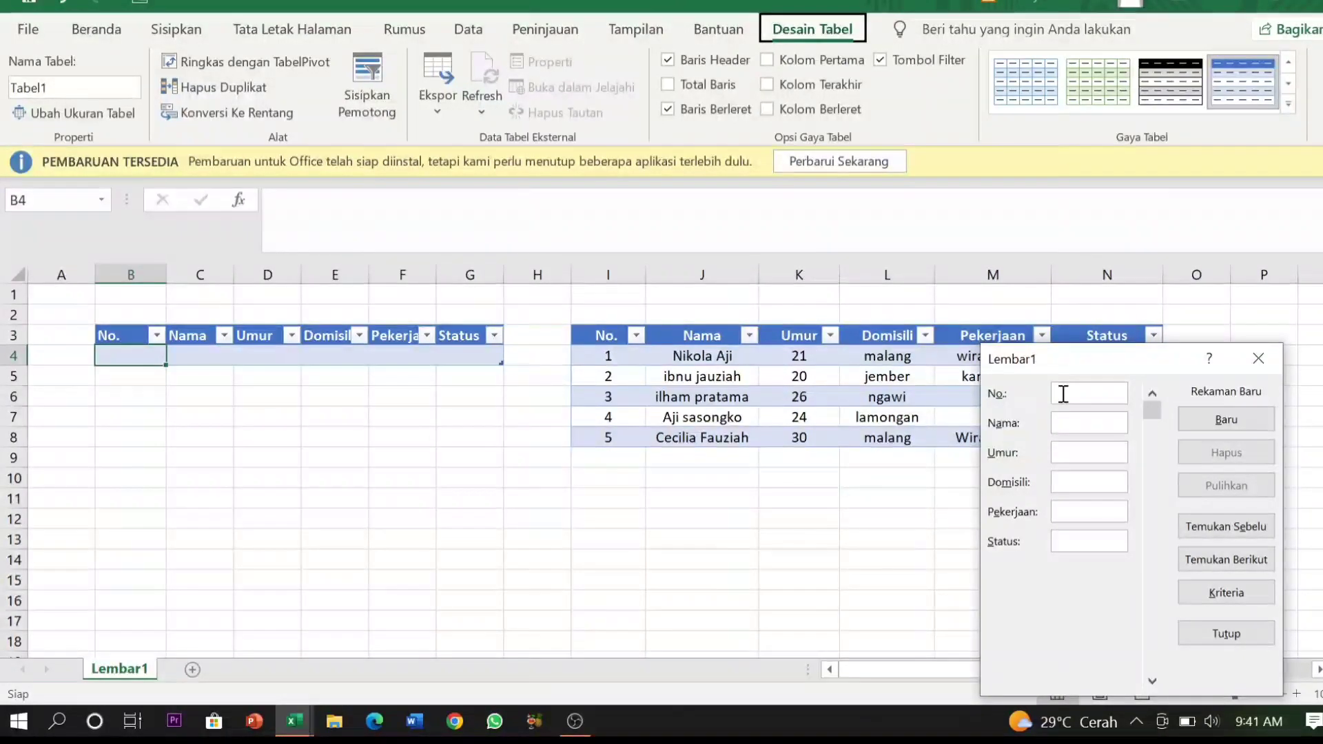
{"action": "type", "text": "1"}
{"action": "left_click", "coordinate": [1073, 427]}
{"action": "type", "text": "Nikola Aji"}
{"action": "key", "text": "Tab"}
{"action": "type", "text": "21"}
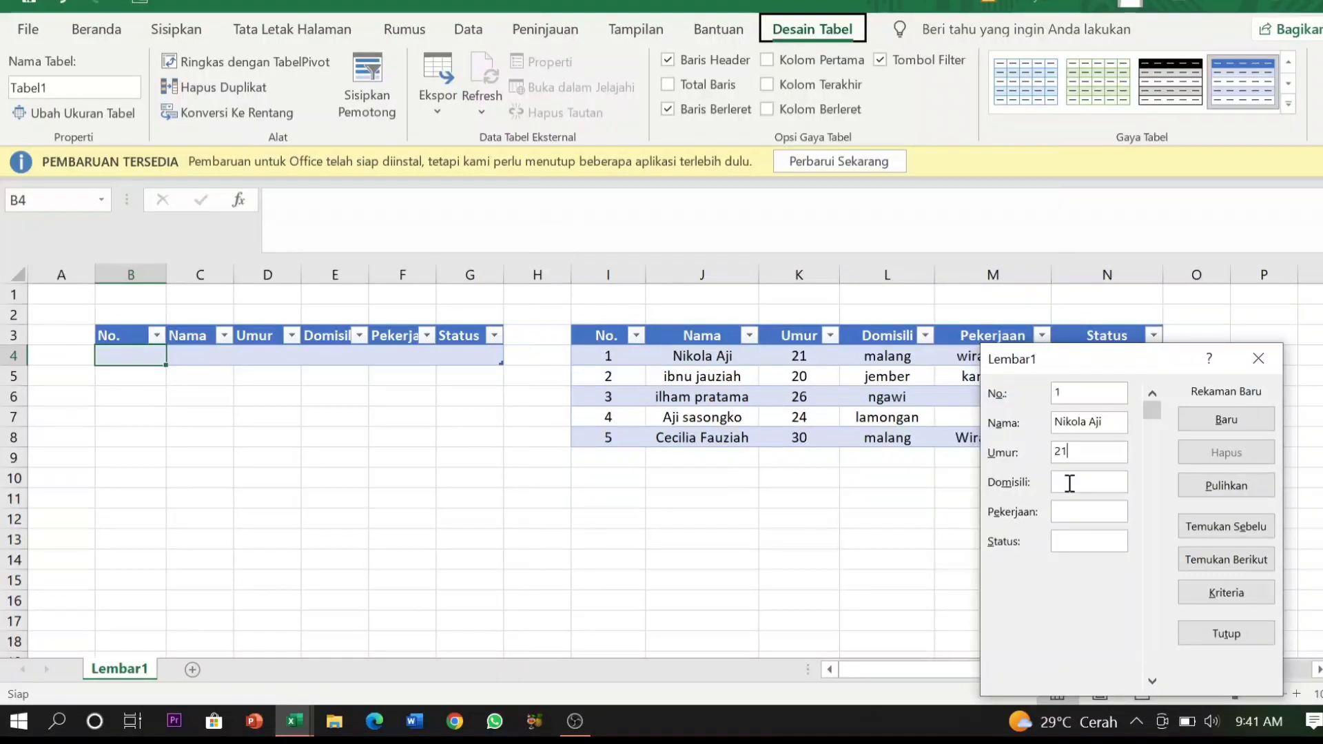
Complete the first record with Domisili Malang, Pekerjaan Wiraswasta and Status Belum menikah, and add it to the table.
{"action": "type", "text": "Malang"}
{"action": "key", "text": "Tab"}
{"action": "left_click_drag", "start_coordinate": [1019, 363], "coordinate": [1098, 351]}
{"action": "type", "text": "Wira"}
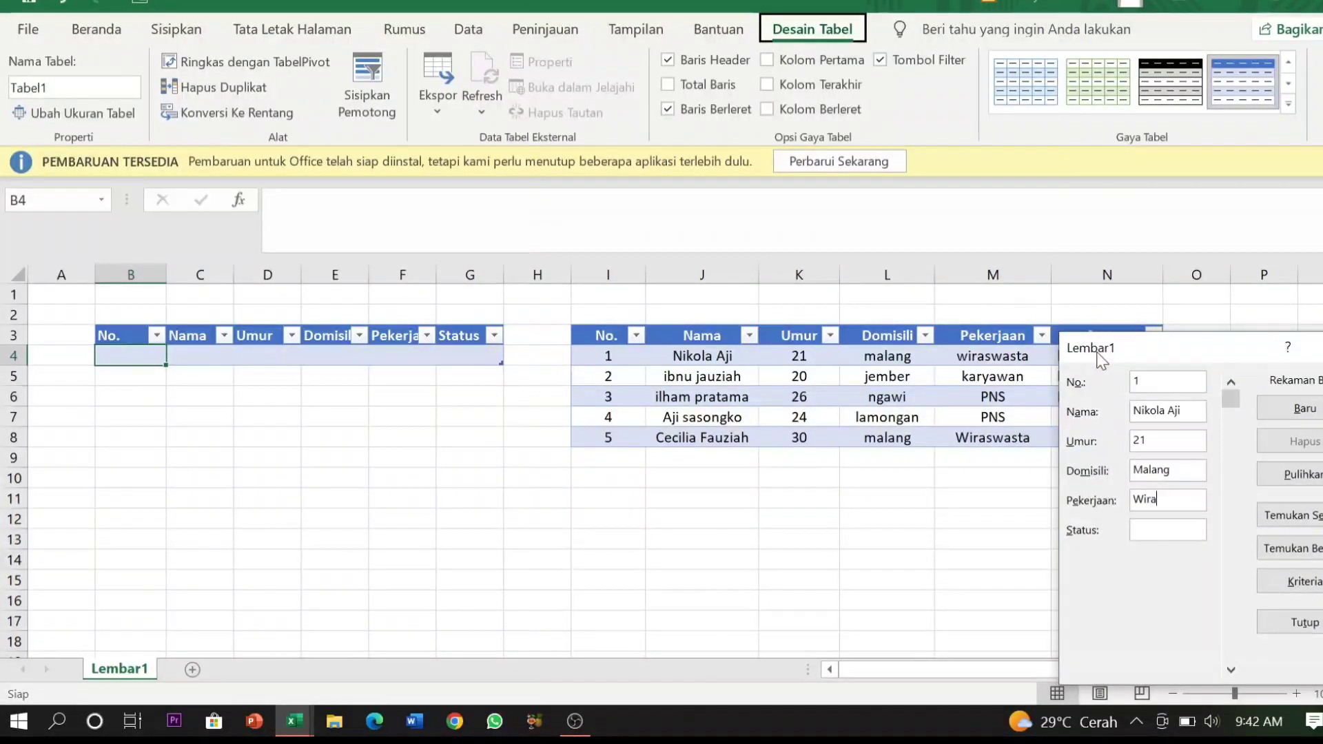
{"action": "type", "text": "swasta"}
{"action": "left_click_drag", "start_coordinate": [1100, 358], "coordinate": [1032, 483]}
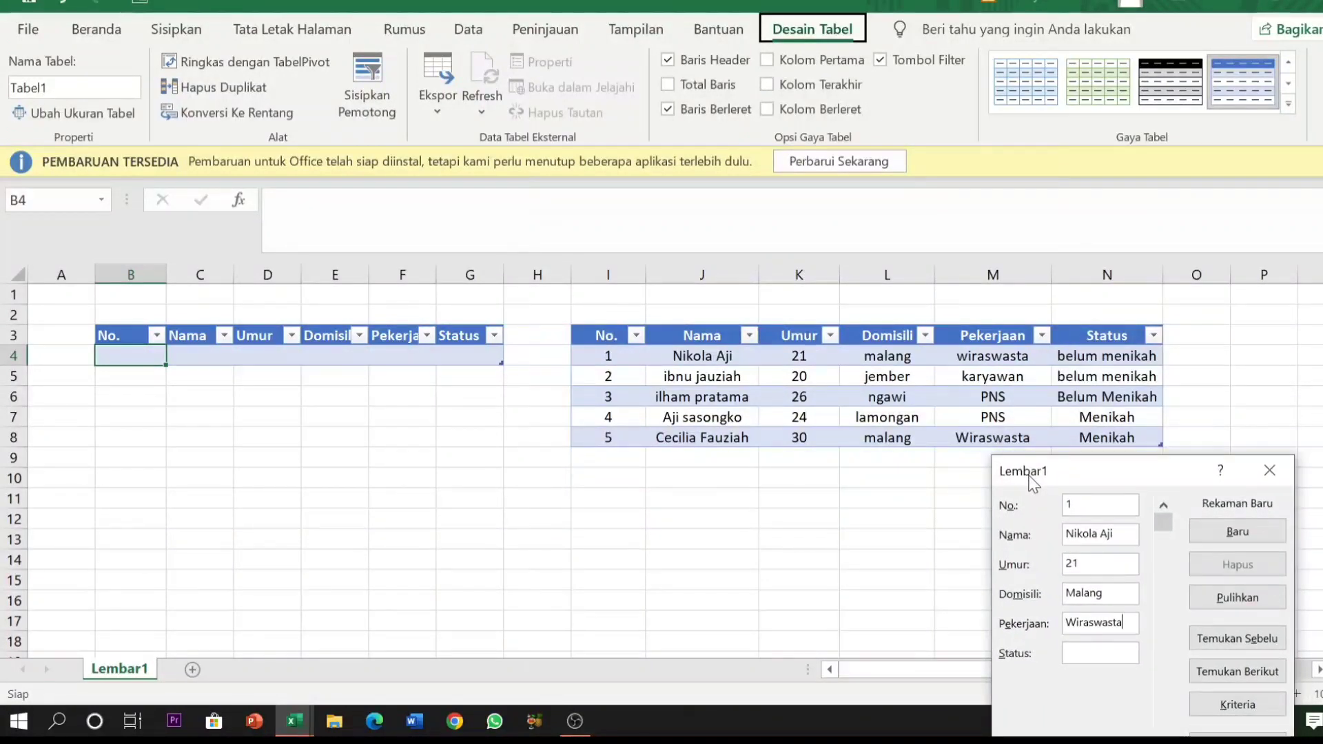
{"action": "key", "text": "Tab"}
{"action": "type", "text": "Belum "}
{"action": "type", "text": "menika"}
{"action": "type", "text": "h"}
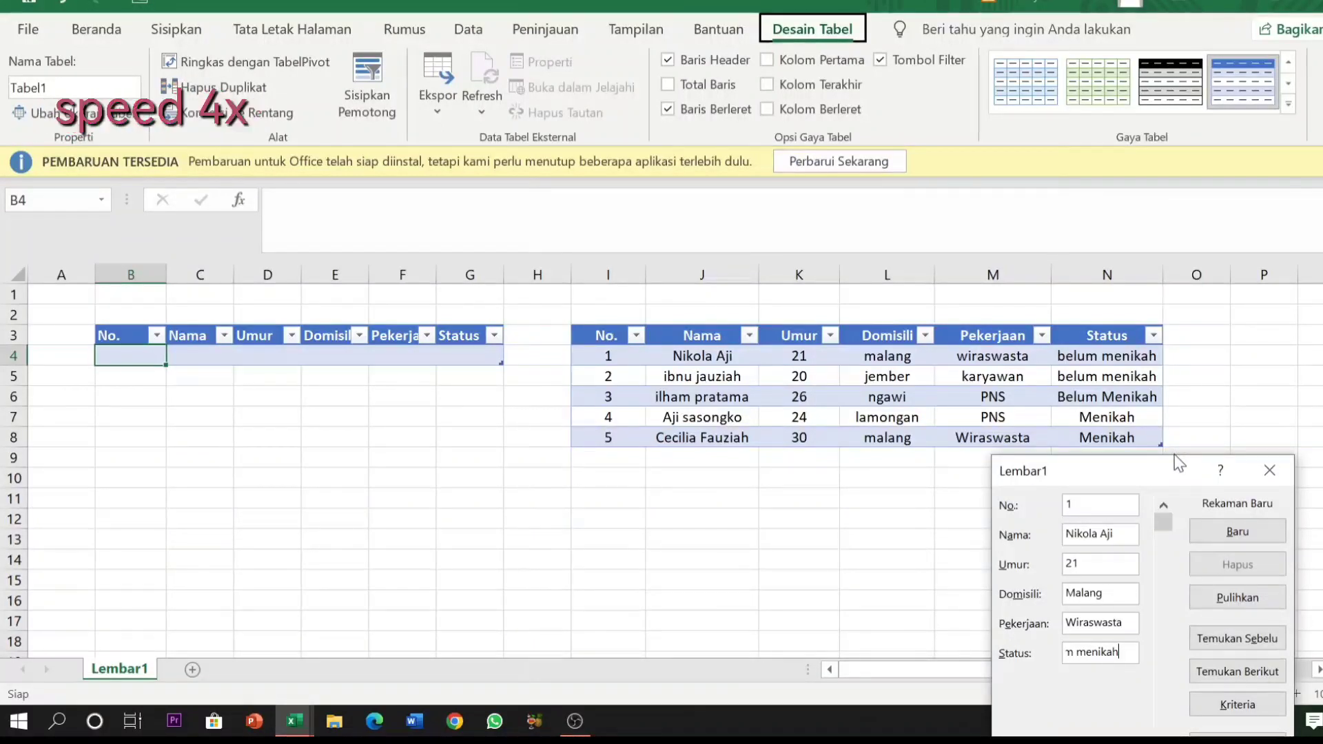
{"action": "key", "text": "Return"}
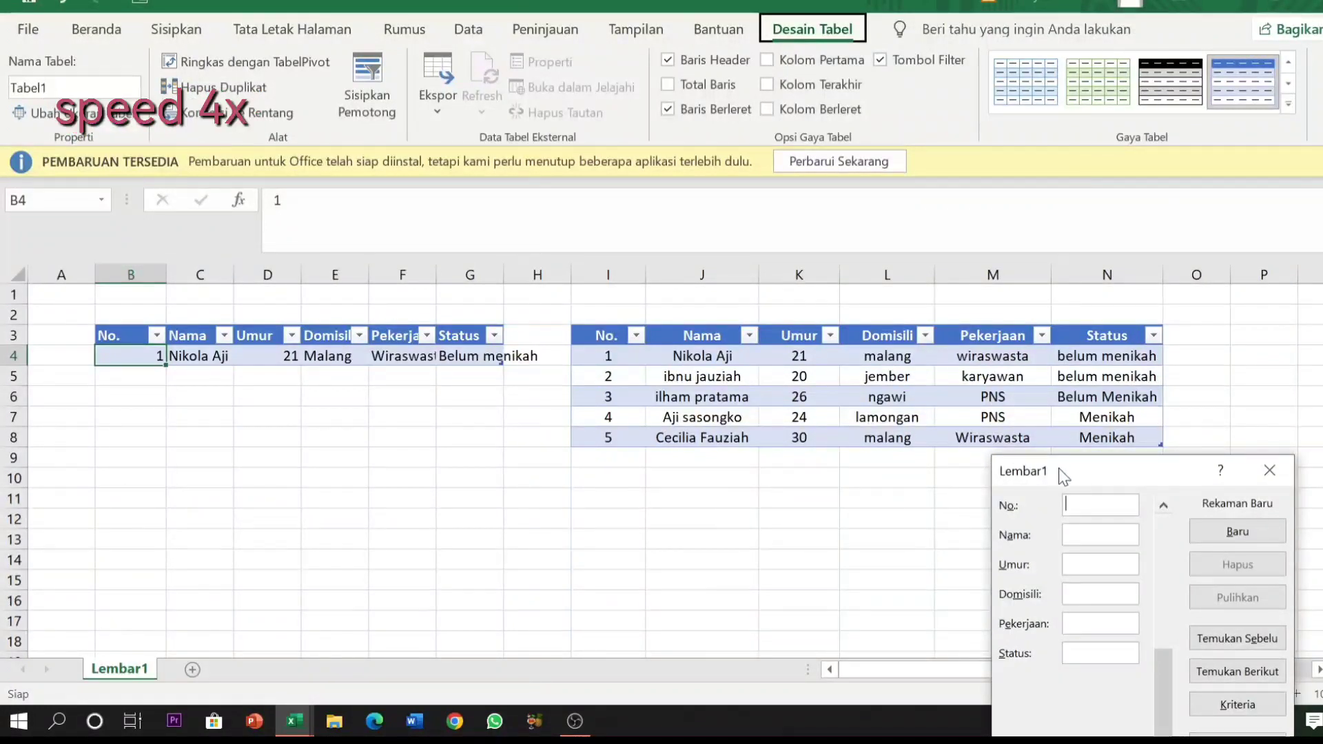
Add record 2 through the form with the second person's name, Umur 20, Domisili jember, Pekerjaan karywan and Status belum menikah.
{"action": "left_click_drag", "start_coordinate": [1066, 471], "coordinate": [1084, 437]}
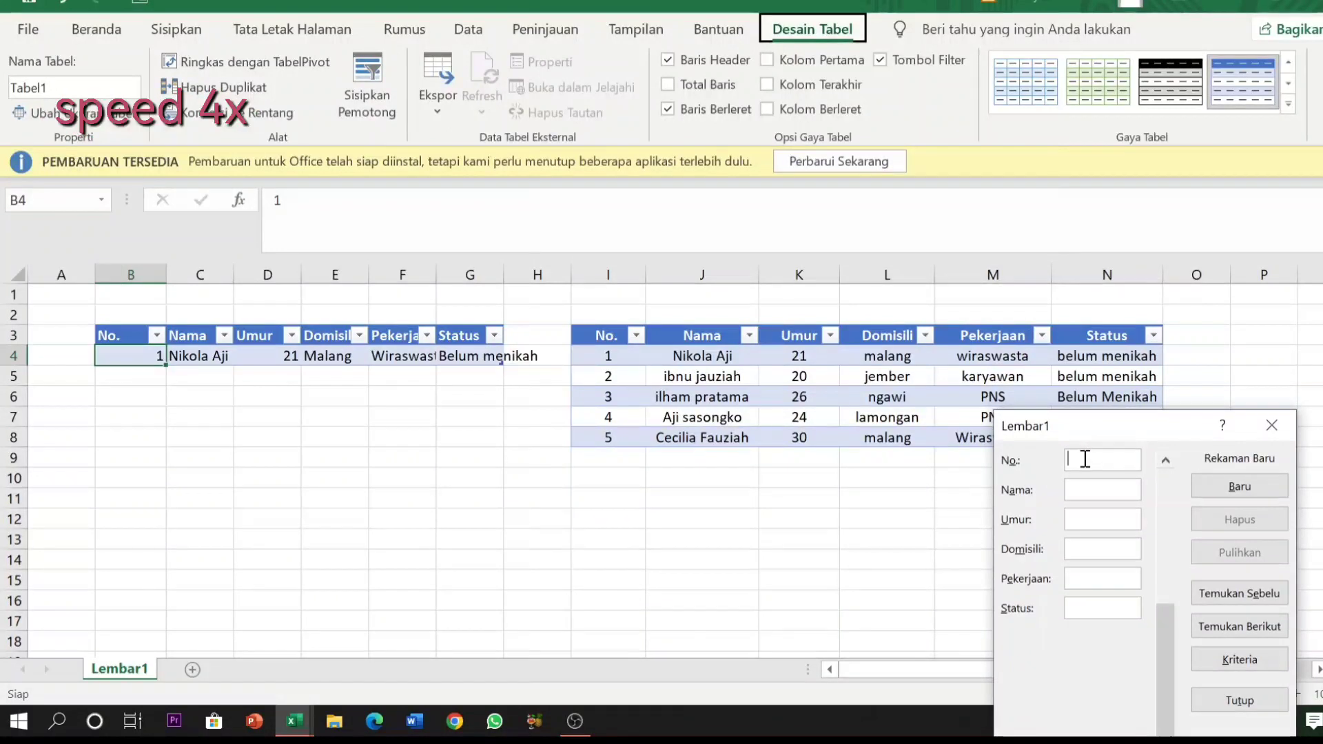
{"action": "type", "text": "2"}
{"action": "key", "text": "Tab"}
{"action": "type", "text": "ibnu jauziah"}
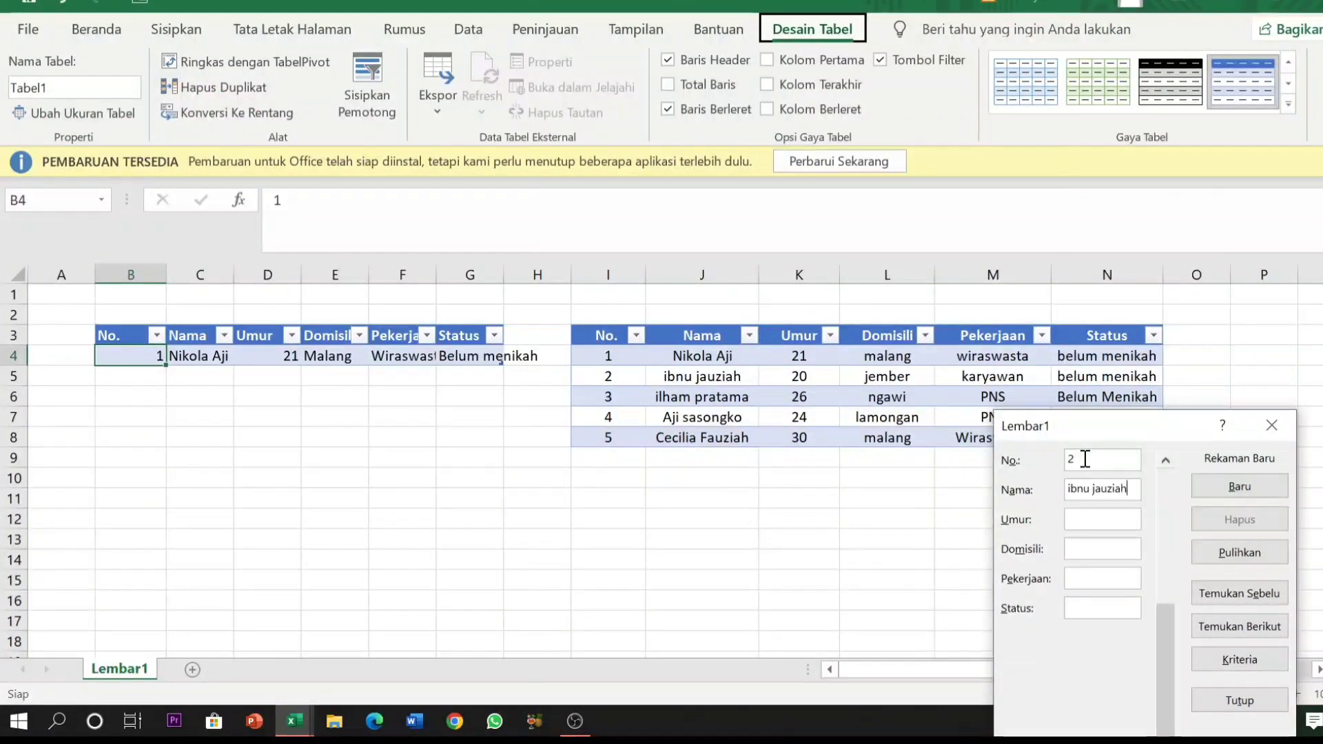
{"action": "key", "text": "Tab"}
{"action": "type", "text": "20"}
{"action": "key", "text": "Tab"}
{"action": "type", "text": "jember"}
{"action": "key", "text": "Tab"}
{"action": "type", "text": "karywan"}
{"action": "key", "text": "Tab"}
{"action": "type", "text": "belum menikah"}
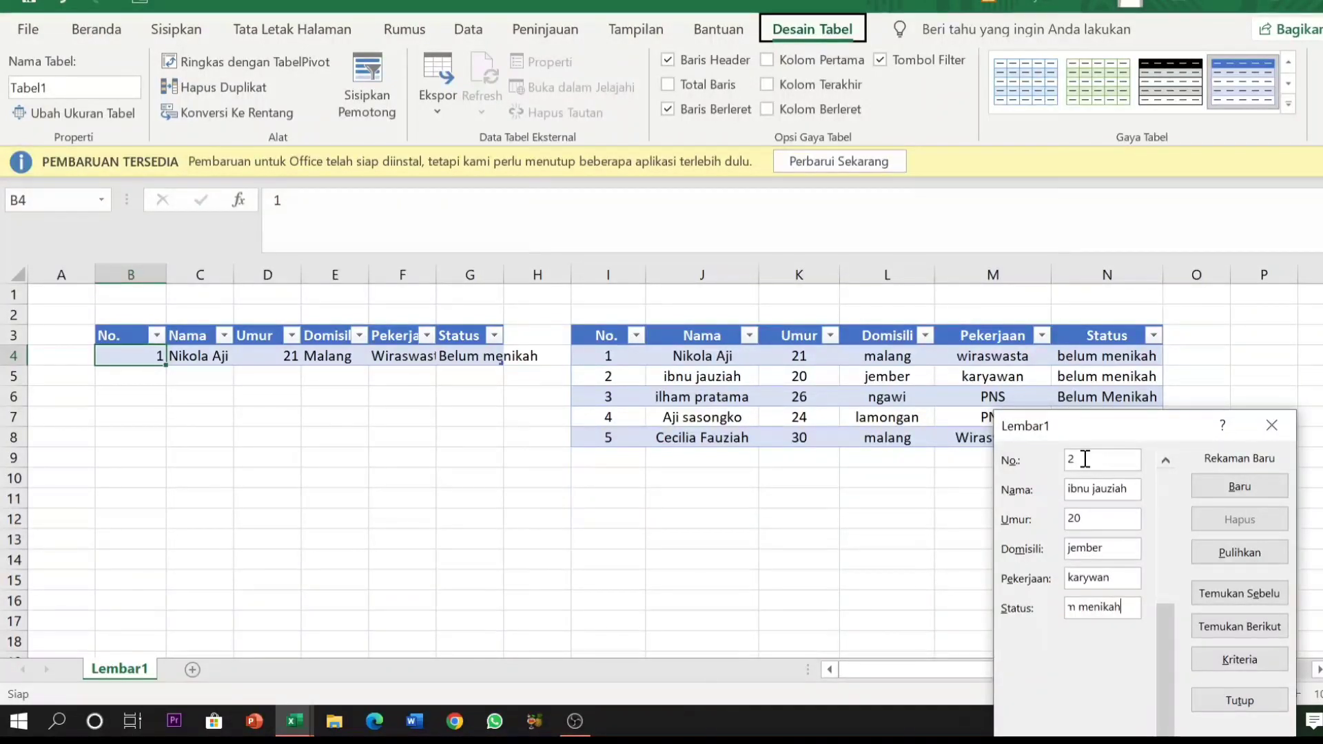
{"action": "key", "text": "Return"}
Add record 3 through the form with the third person's name, Umur 26, Domisili ngawi, Pekerjaan PNS and Status Belum menikah.
{"action": "type", "text": "3"}
{"action": "key", "text": "Tab"}
{"action": "type", "text": "ilham pratama"}
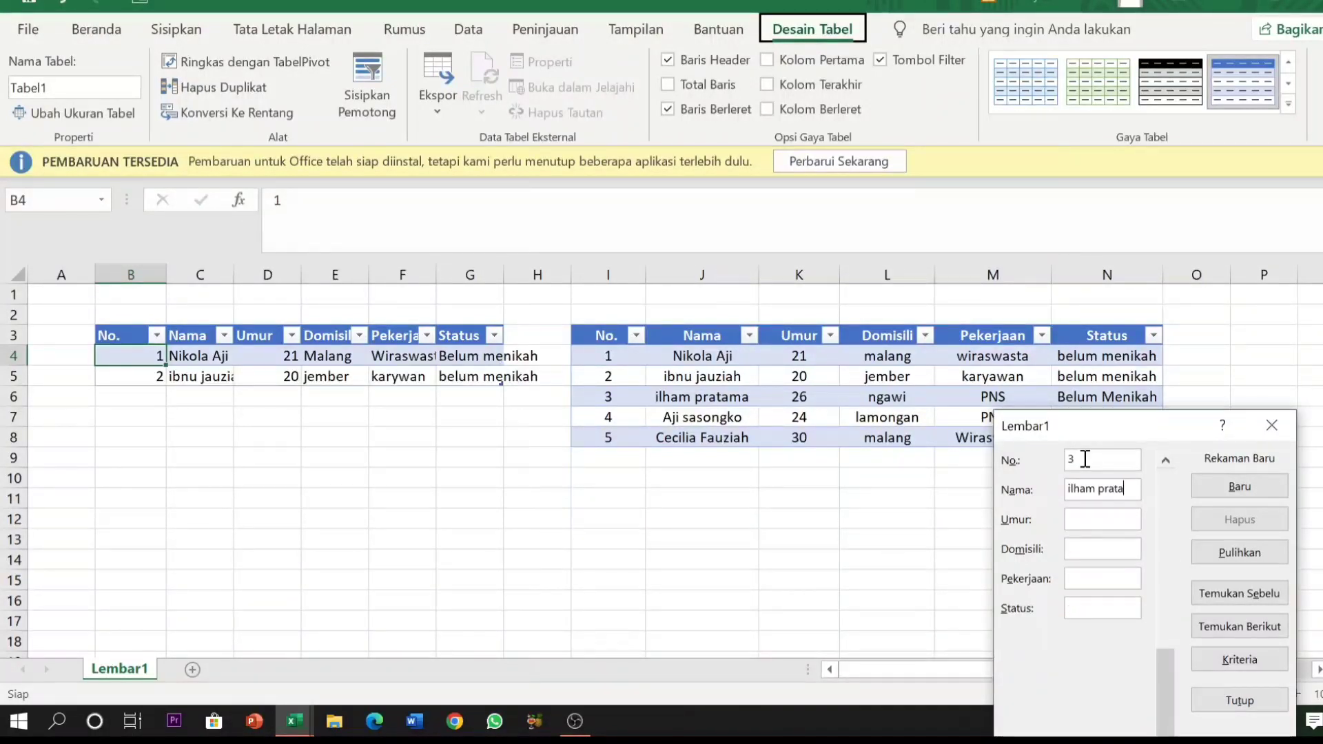
{"action": "key", "text": "Tab"}
{"action": "type", "text": "26"}
{"action": "key", "text": "Tab"}
{"action": "type", "text": "ngawi"}
{"action": "key", "text": "Tab"}
{"action": "type", "text": "PNS"}
{"action": "key", "text": "Tab"}
{"action": "type", "text": "Belum menikah"}
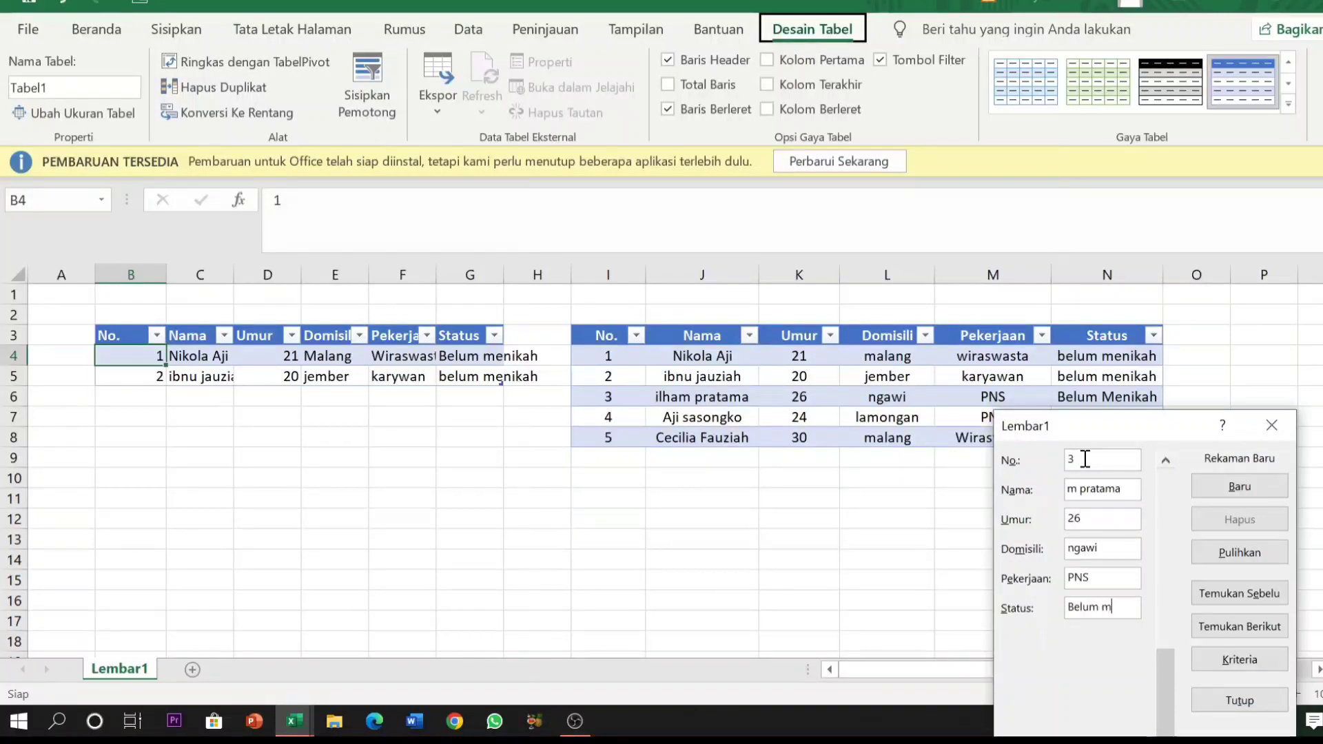
{"action": "key", "text": "Return"}
Add record 4 through the form with the fourth person's name, Umur 24, Domisili lamongan, Pekerjaan PNS and Status Menikah.
{"action": "type", "text": "Aji sasongko"}
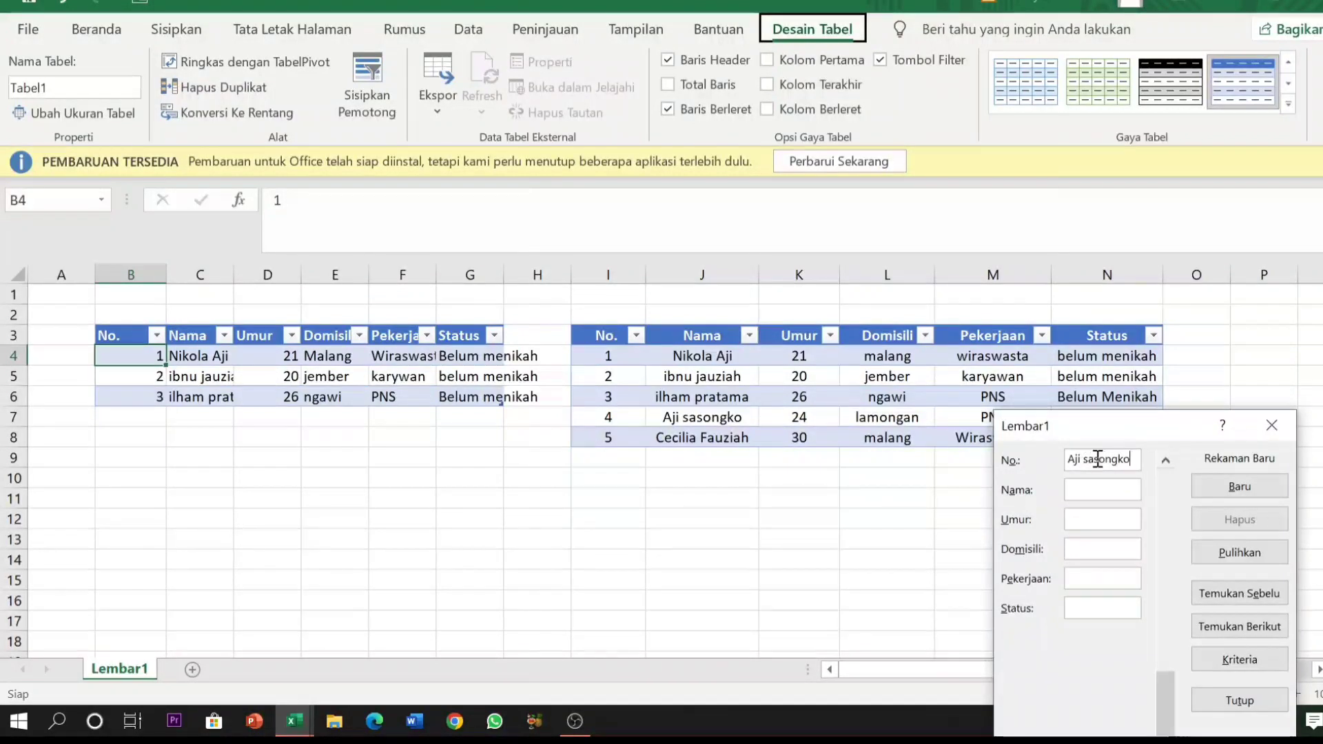
{"action": "left_click_drag", "start_coordinate": [1131, 460], "coordinate": [1068, 462]}
{"action": "type", "text": "4"}
{"action": "key", "text": "Tab"}
{"action": "type", "text": "Aji Sasongko"}
{"action": "key", "text": "Tab"}
{"action": "type", "text": "24"}
{"action": "key", "text": "Tab"}
{"action": "type", "text": "lamongan"}
{"action": "key", "text": "Tab"}
{"action": "type", "text": "PNS"}
{"action": "left_click_drag", "start_coordinate": [1069, 424], "coordinate": [1075, 461]}
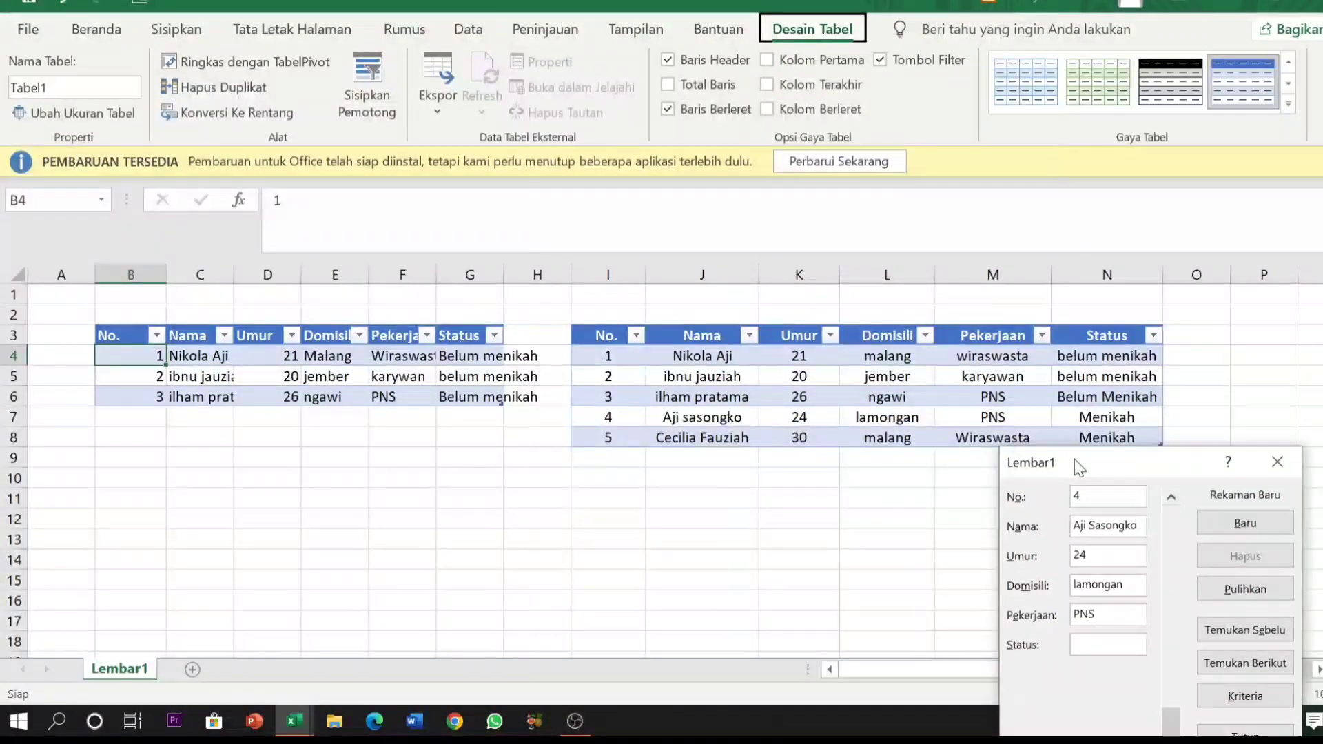
{"action": "key", "text": "Tab"}
{"action": "type", "text": "Menikah"}
{"action": "key", "text": "Return"}
Add record 5 through the form with the fifth person's name, Umur 30, Domisili Malang, Pekerjaan Wiraswasta and Status Menikah.
{"action": "type", "text": "5"}
{"action": "key", "text": "Tab"}
{"action": "type", "text": "Cecilia Fauziah"}
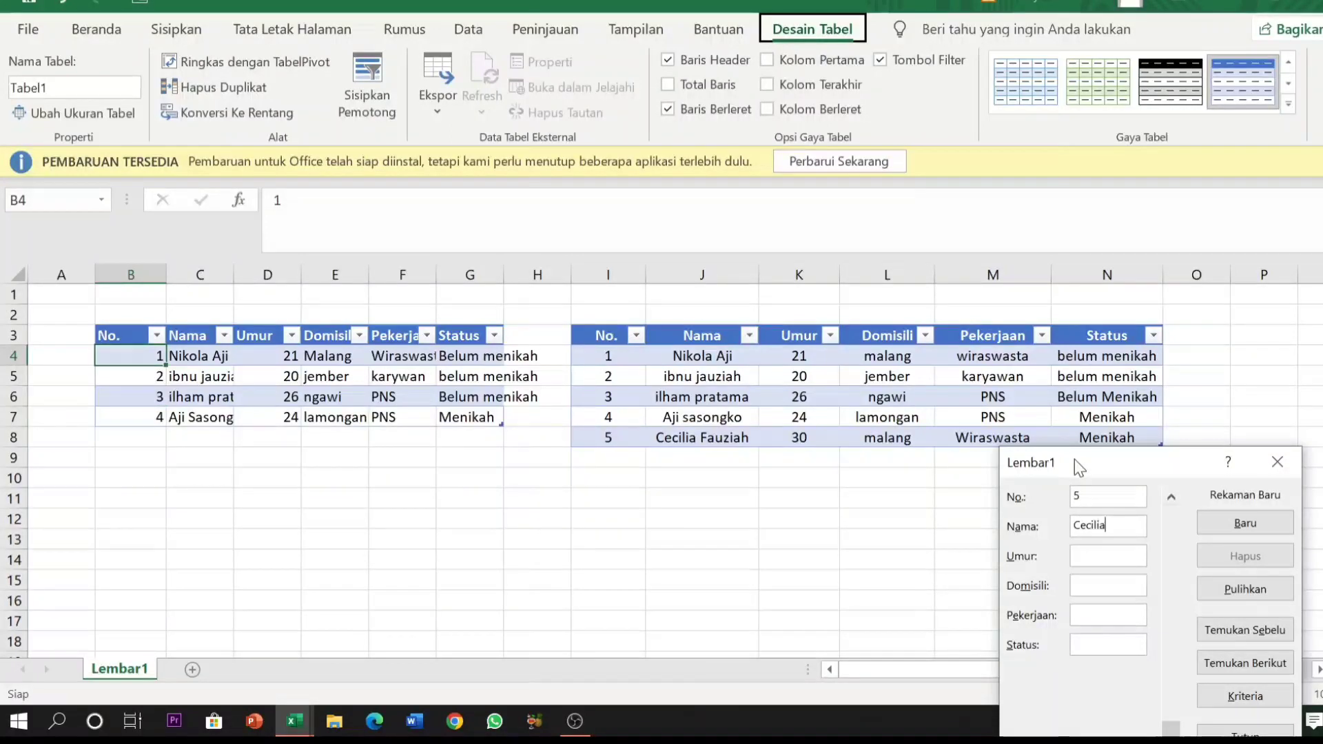
{"action": "key", "text": "Tab"}
{"action": "type", "text": "30"}
{"action": "key", "text": "Tab"}
{"action": "type", "text": "Malang"}
{"action": "key", "text": "Tab"}
{"action": "type", "text": "Wiraswasta"}
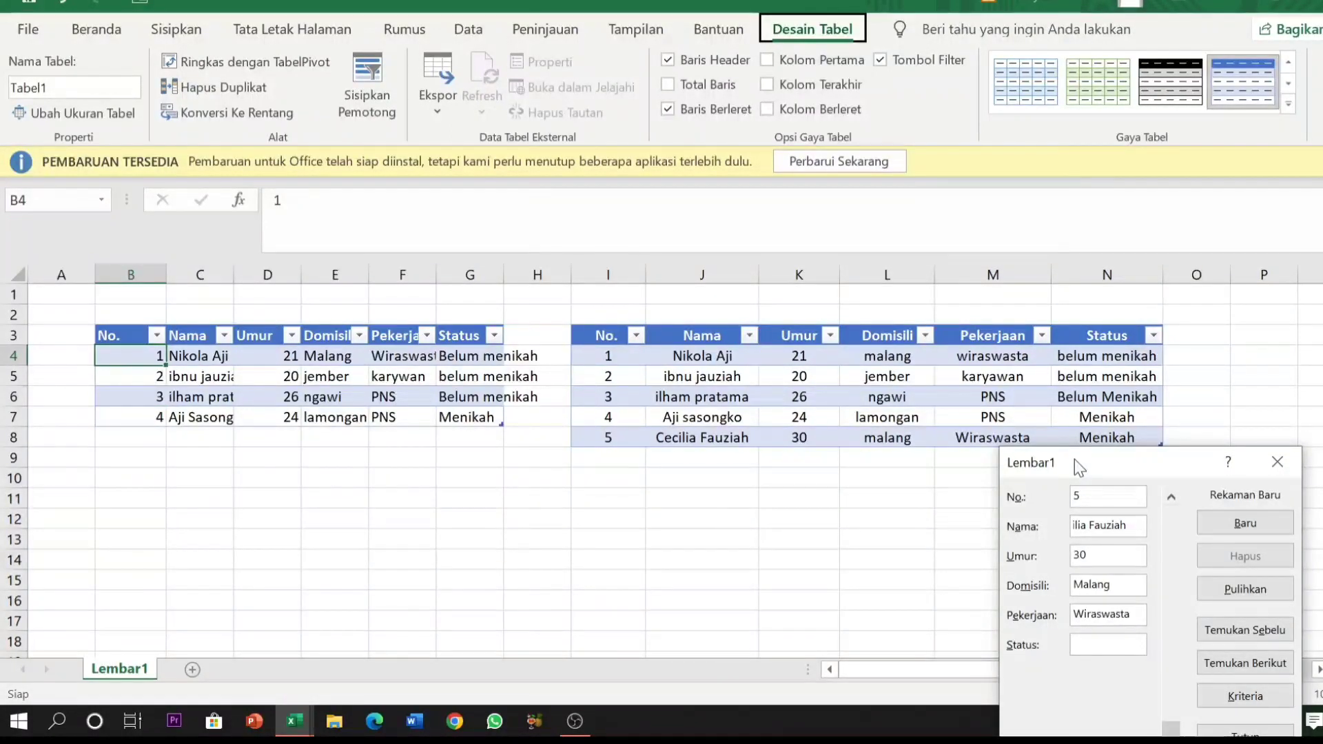
{"action": "key", "text": "Tab"}
{"action": "type", "text": "Menikah"}
{"action": "key", "text": "Return"}
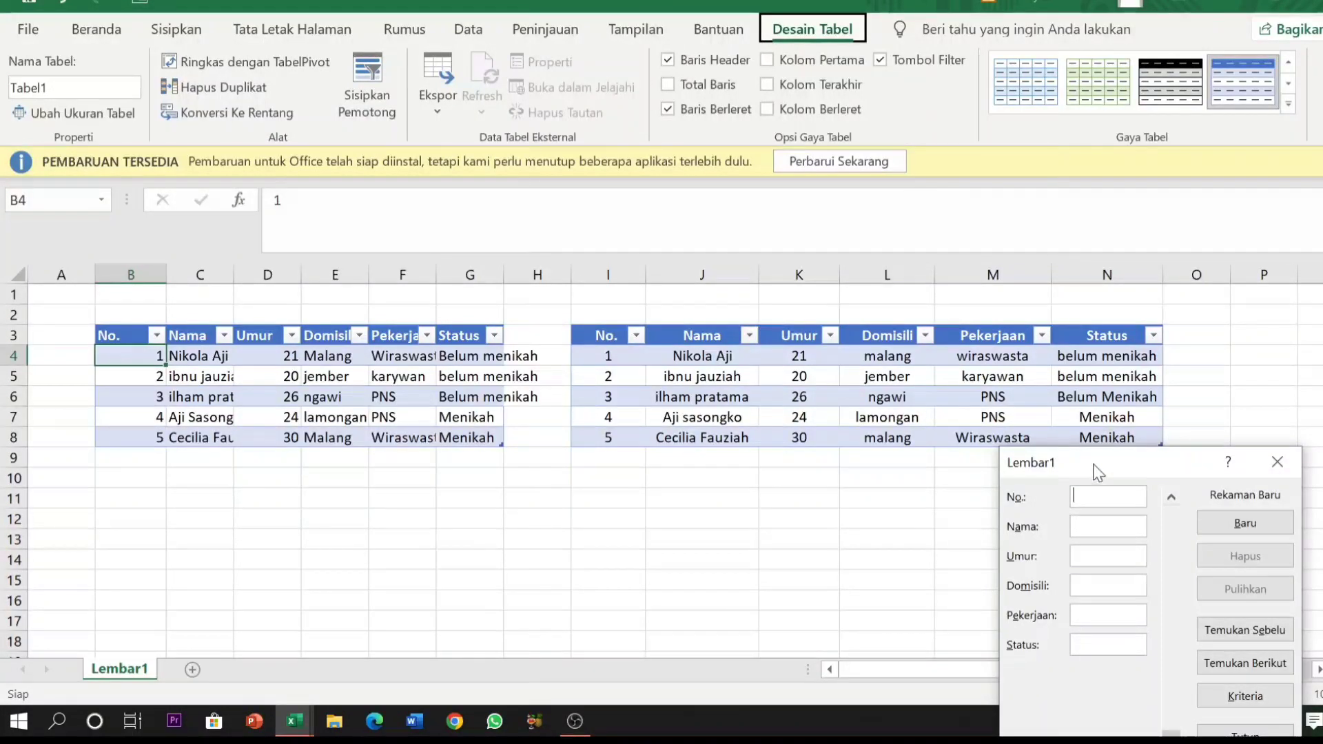
{"action": "left_click_drag", "start_coordinate": [1081, 459], "coordinate": [1053, 337]}
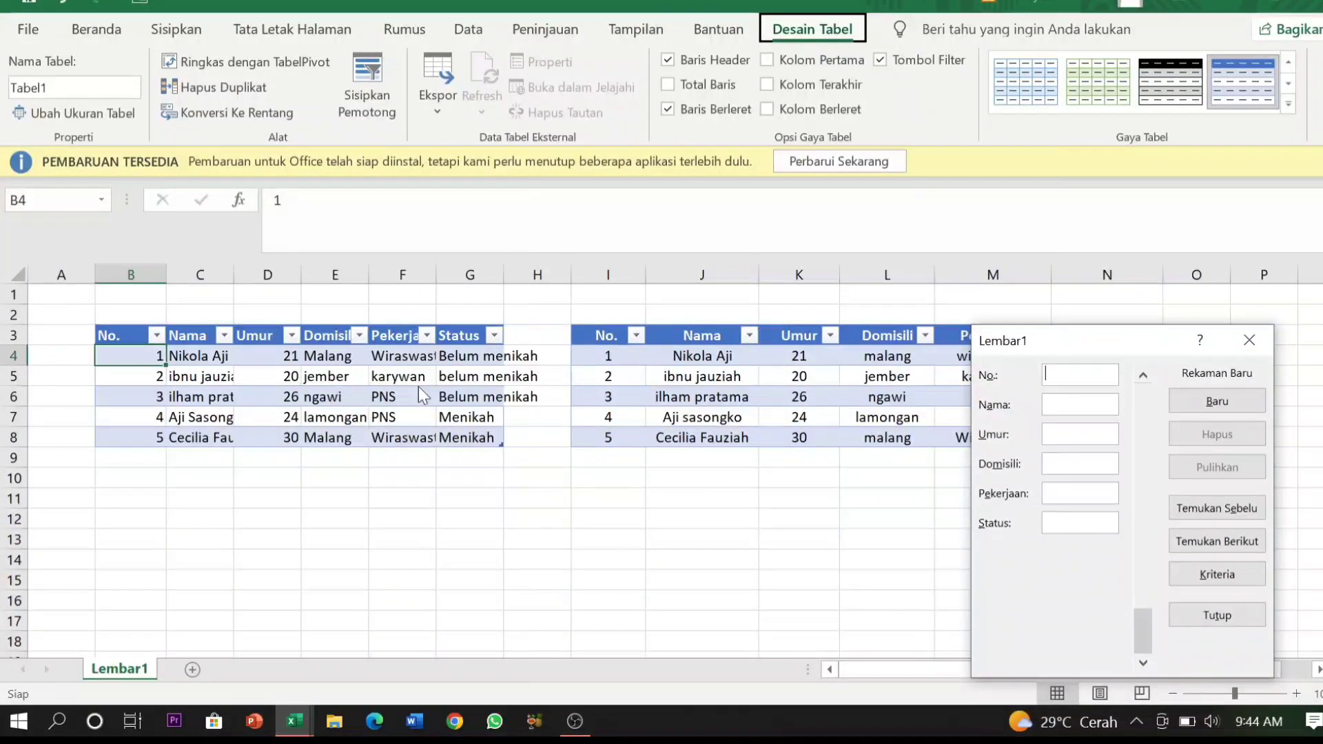
Close the data entry form and widen the No., Nama, Pekerjaan and Status columns of the new table.
{"action": "left_click", "coordinate": [1249, 339]}
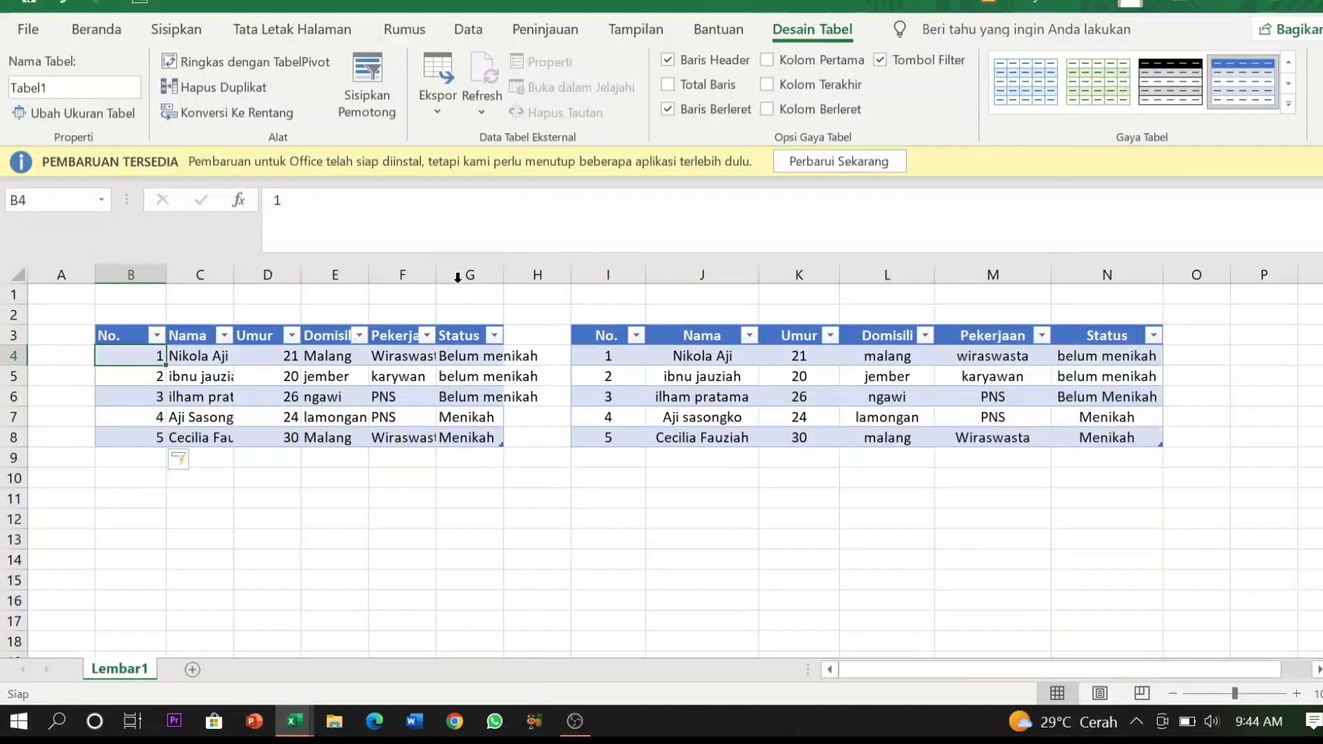
{"action": "left_click_drag", "start_coordinate": [166, 276], "coordinate": [267, 276]}
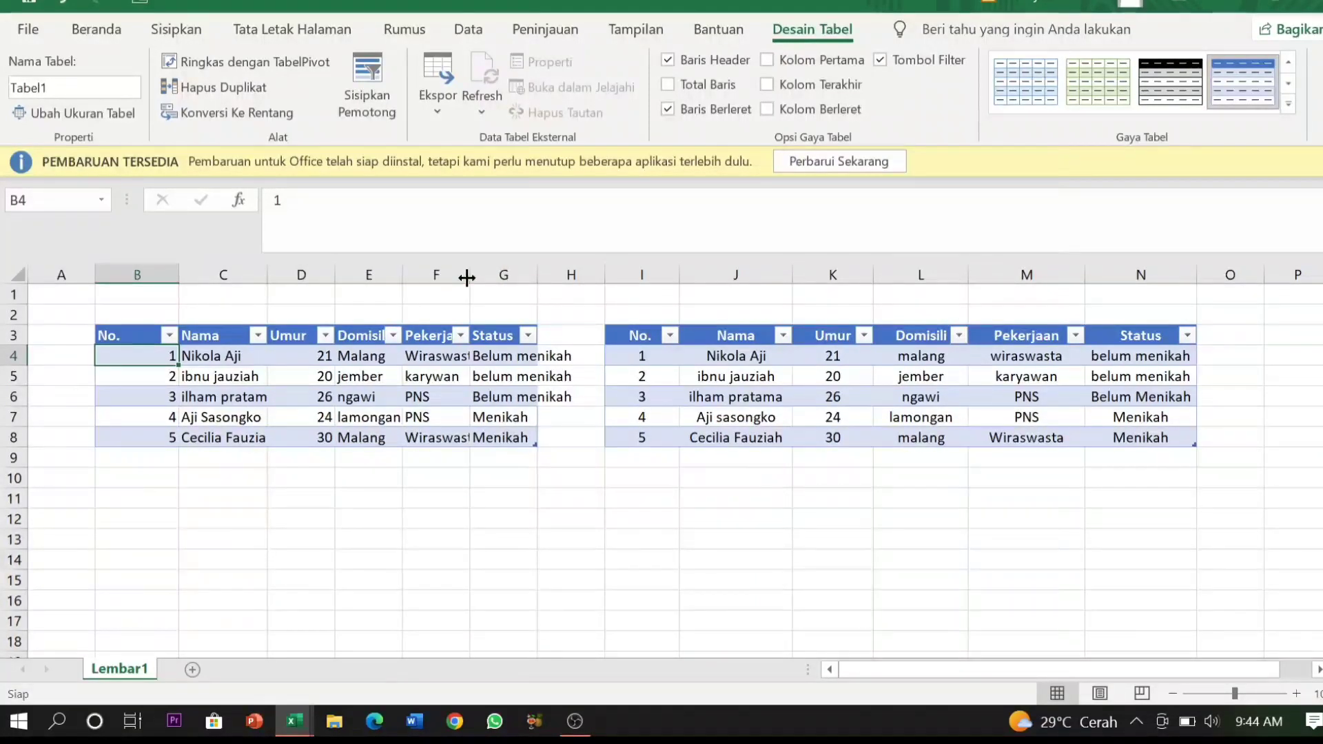
{"action": "left_click_drag", "start_coordinate": [470, 275], "coordinate": [610, 279]}
Center all cells of the new table, B3:G8, both horizontally and vertically.
{"action": "left_click", "coordinate": [169, 336]}
{"action": "left_click_drag", "start_coordinate": [169, 336], "coordinate": [546, 433]}
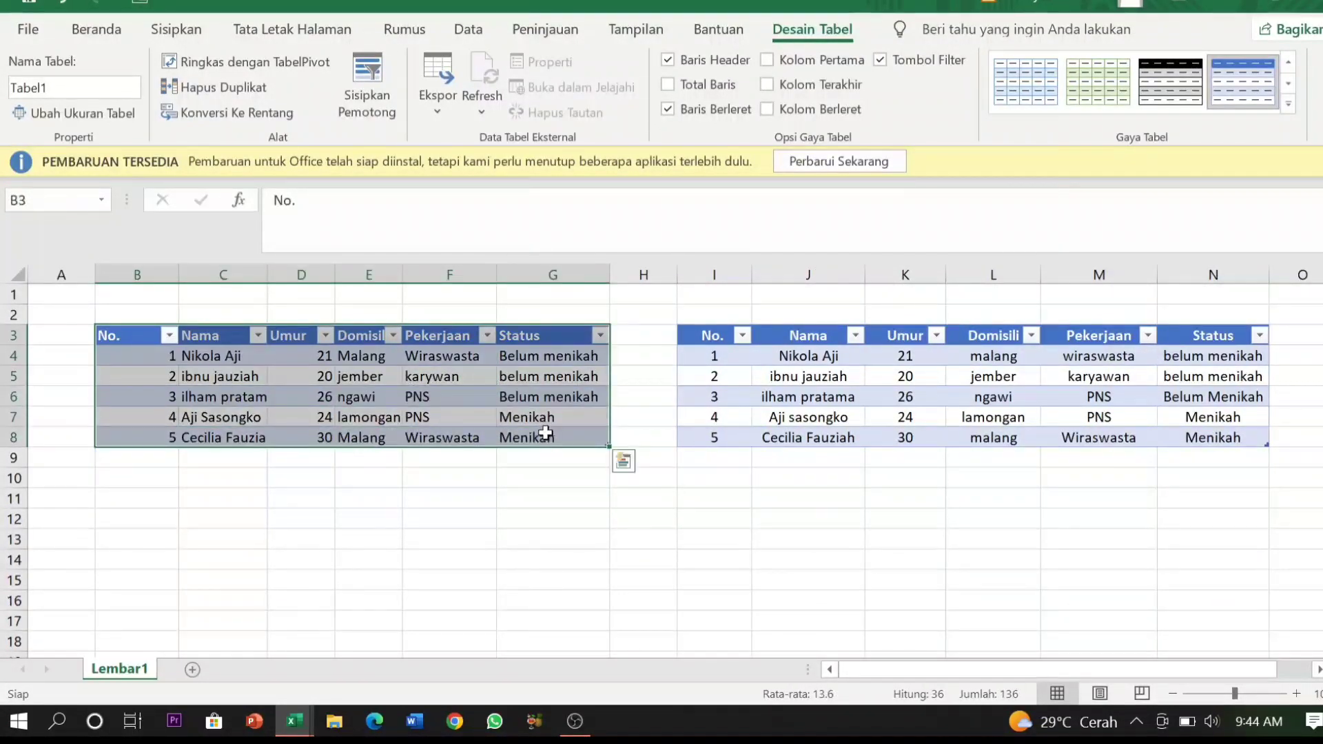
{"action": "left_click", "coordinate": [110, 28]}
{"action": "left_click", "coordinate": [379, 96]}
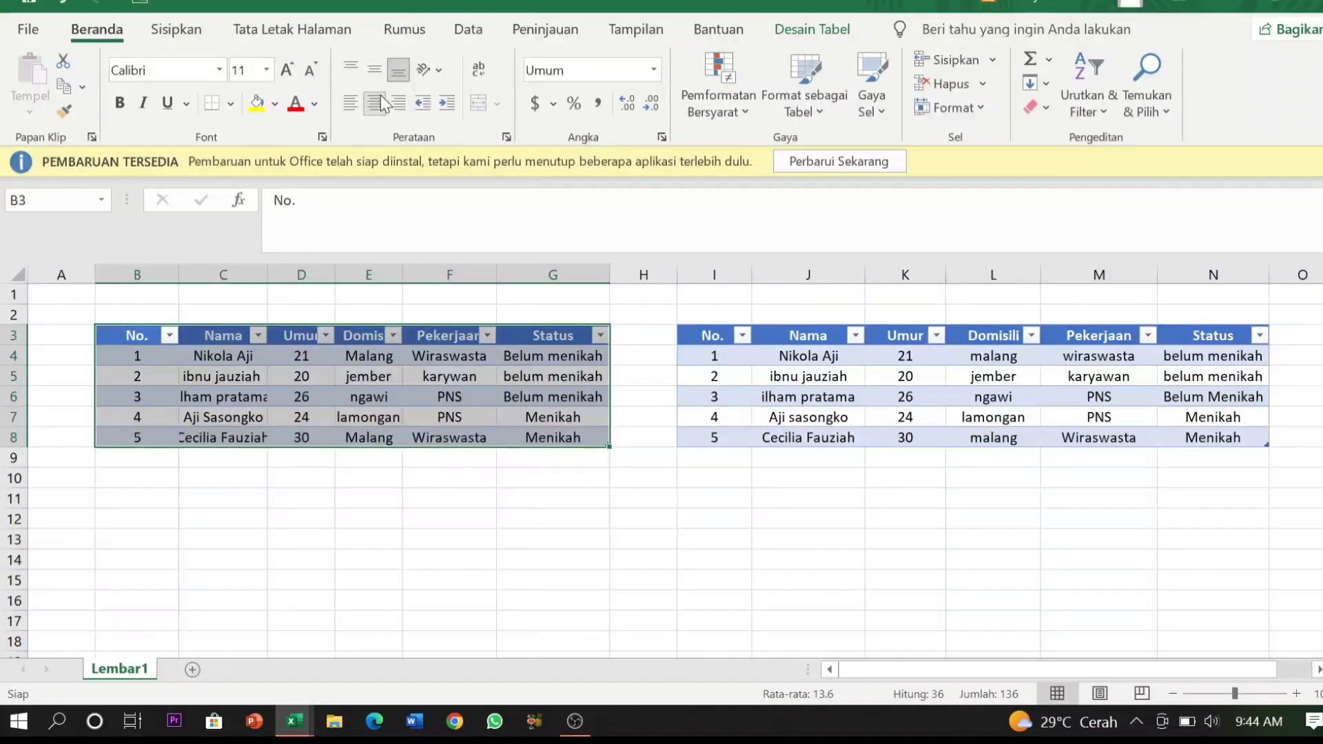
{"action": "left_click", "coordinate": [373, 71]}
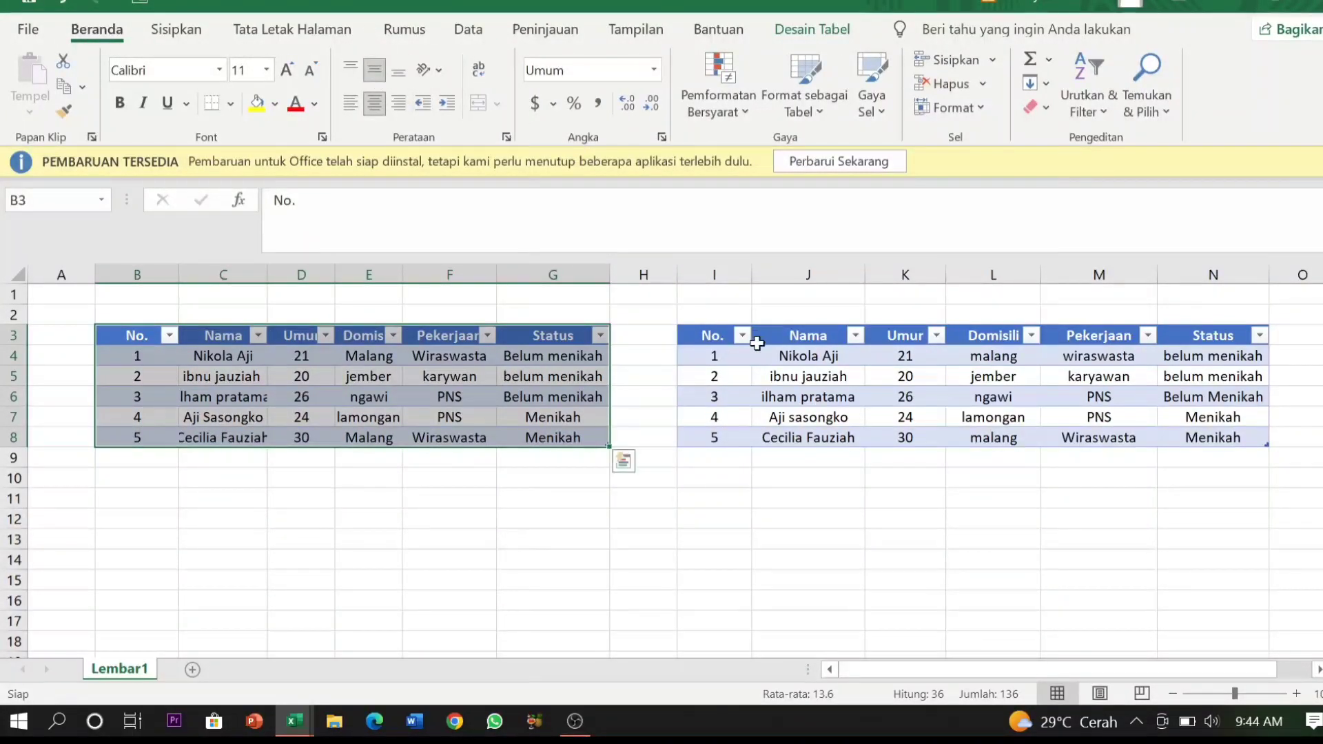
{"action": "left_click", "coordinate": [644, 436]}
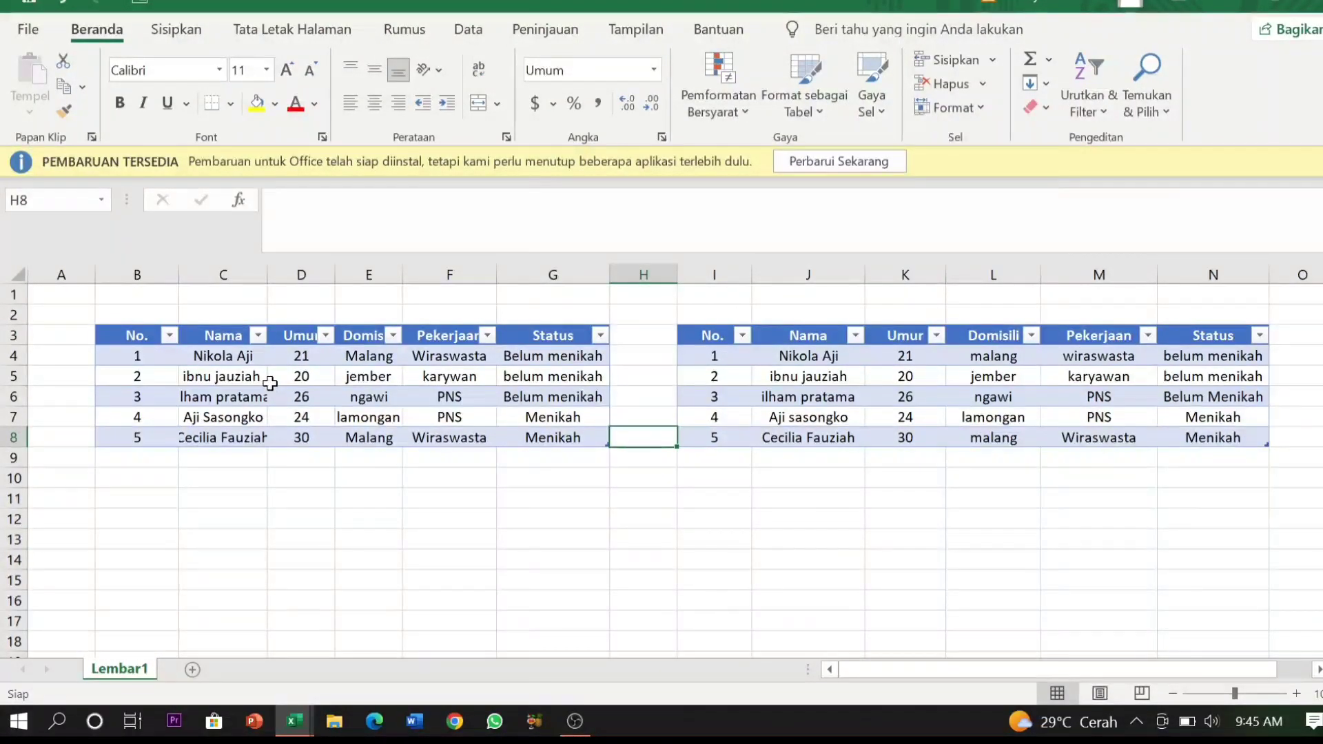
Change the Domisili of record 2 in the new table to Surabaya through the data entry form, then close the form.
{"action": "left_click", "coordinate": [365, 379]}
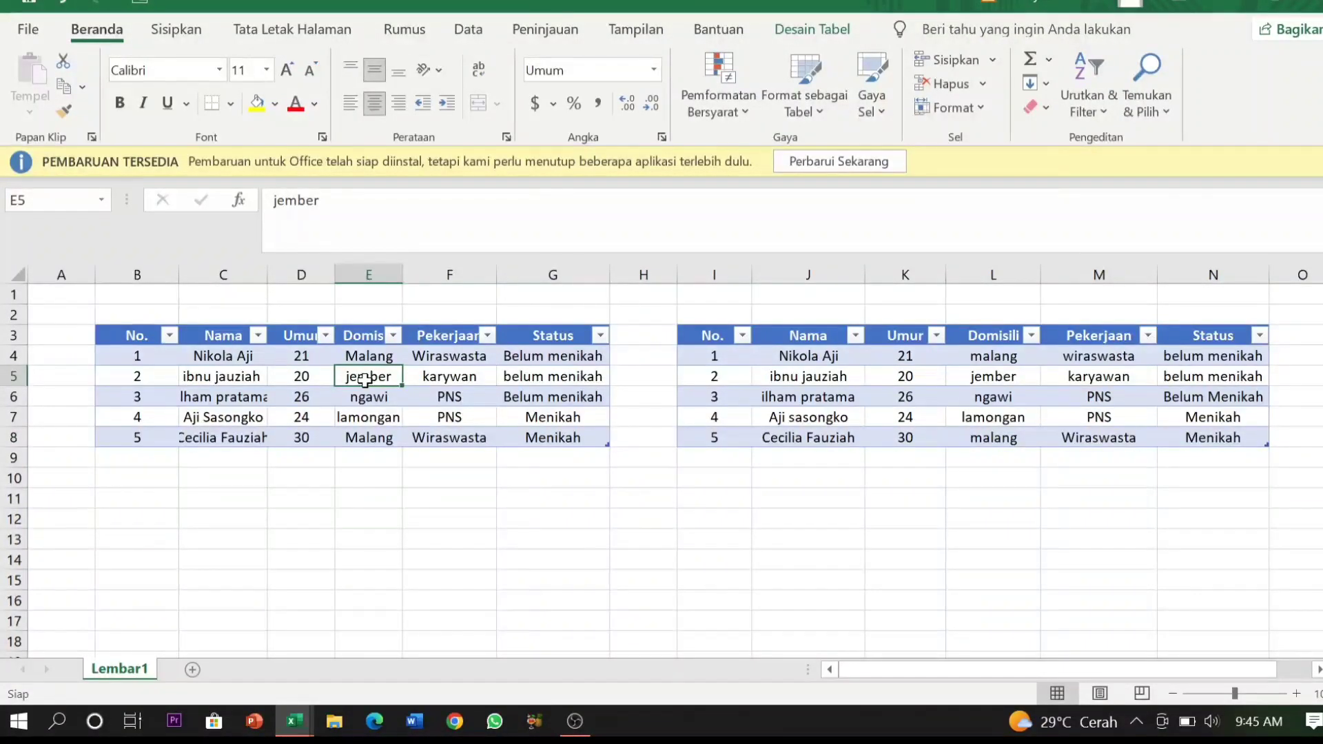
{"action": "key", "text": "alt+d"}
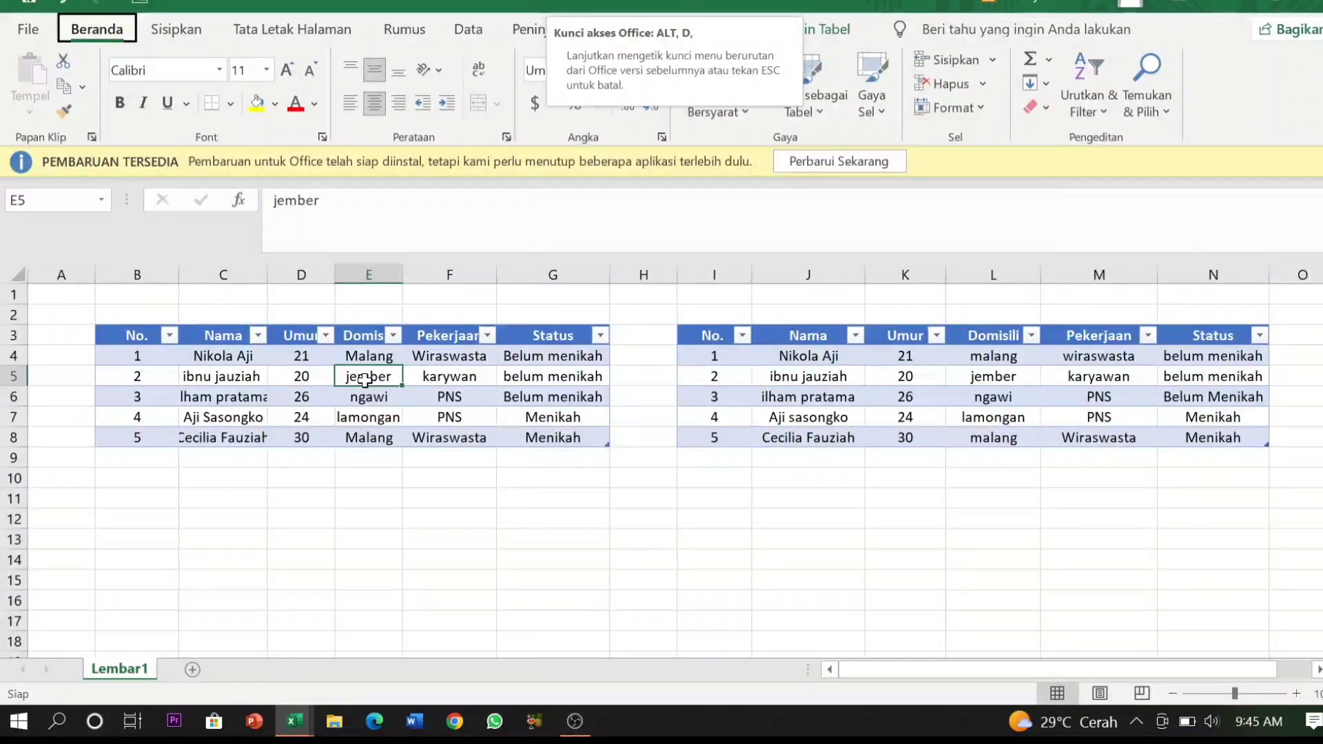
{"action": "key", "text": "o"}
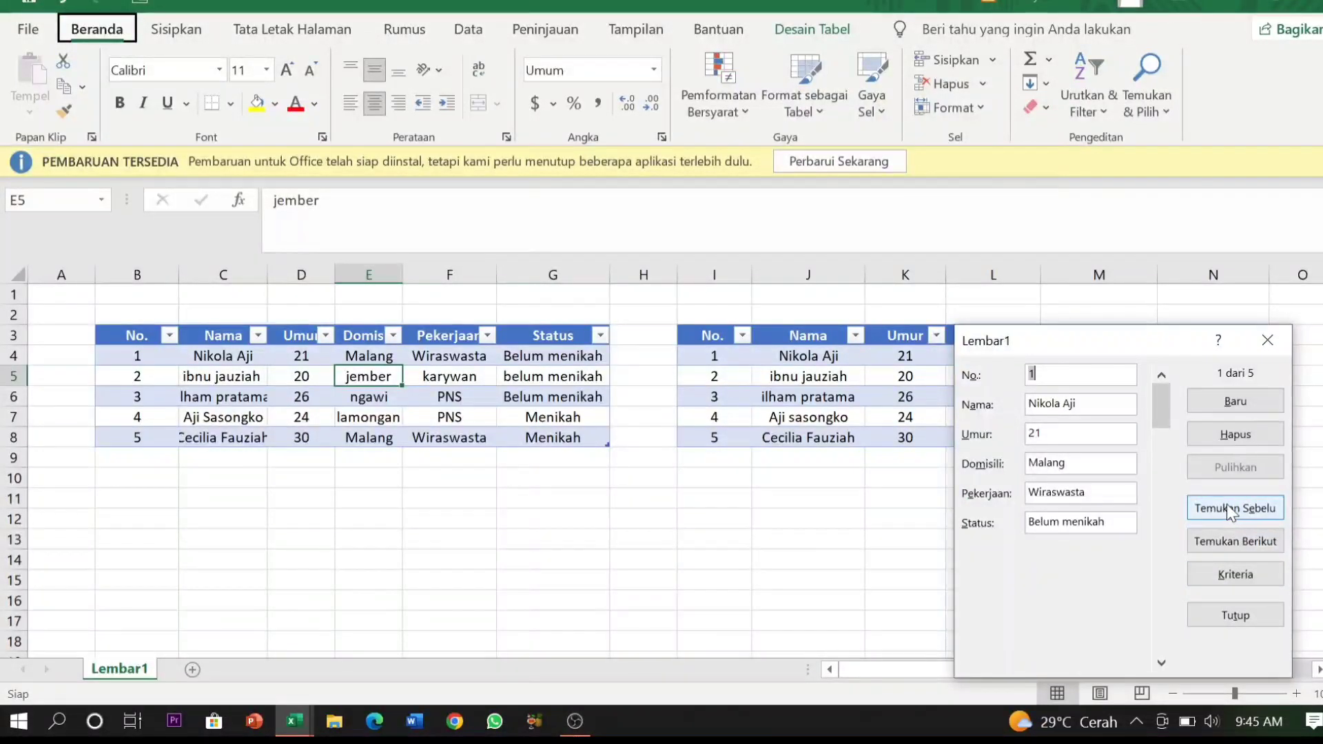
{"action": "left_click", "coordinate": [1233, 542]}
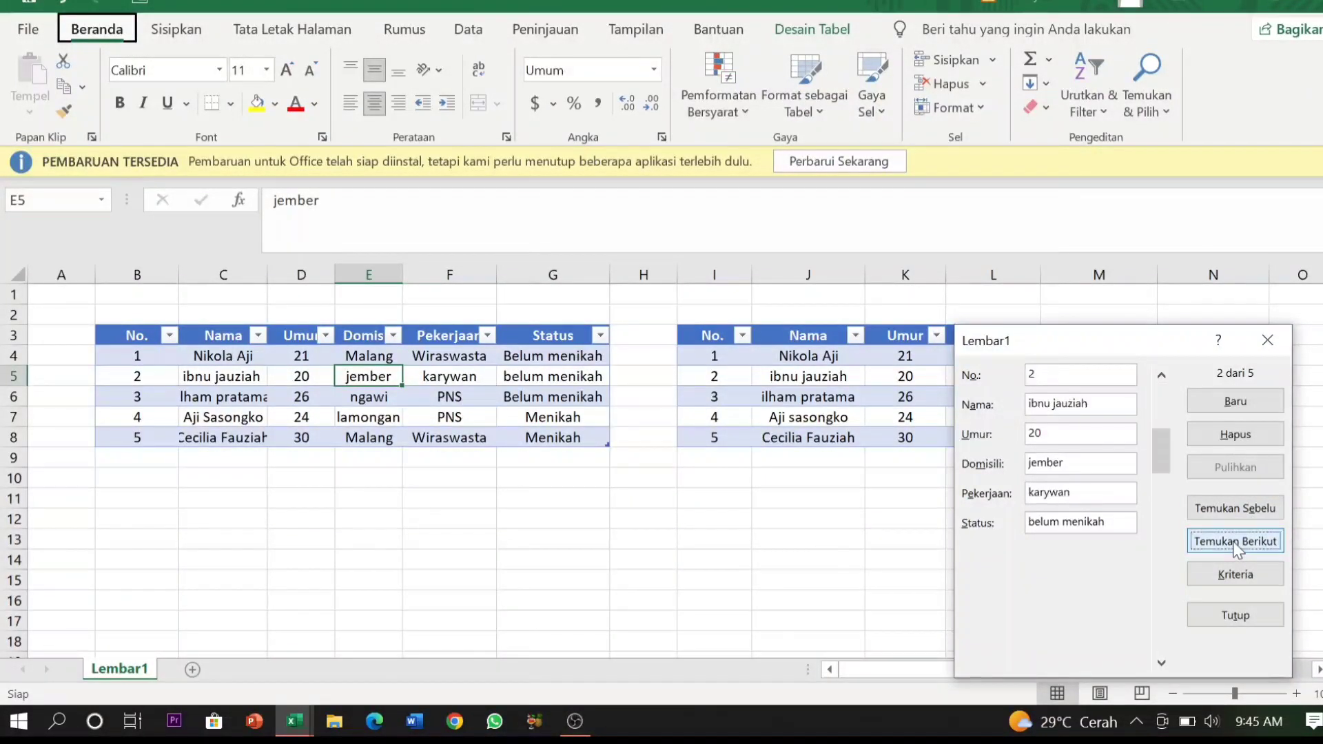
{"action": "left_click", "coordinate": [1208, 514]}
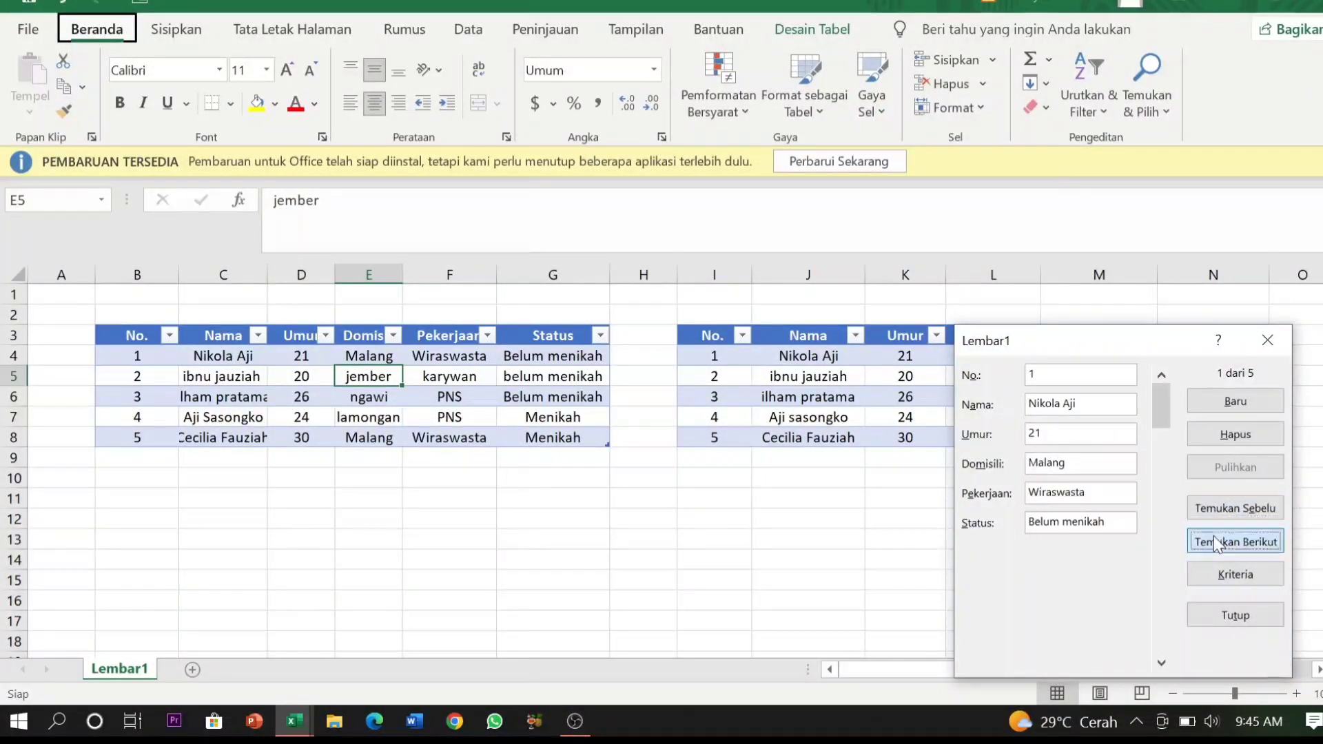
{"action": "left_click", "coordinate": [1213, 538]}
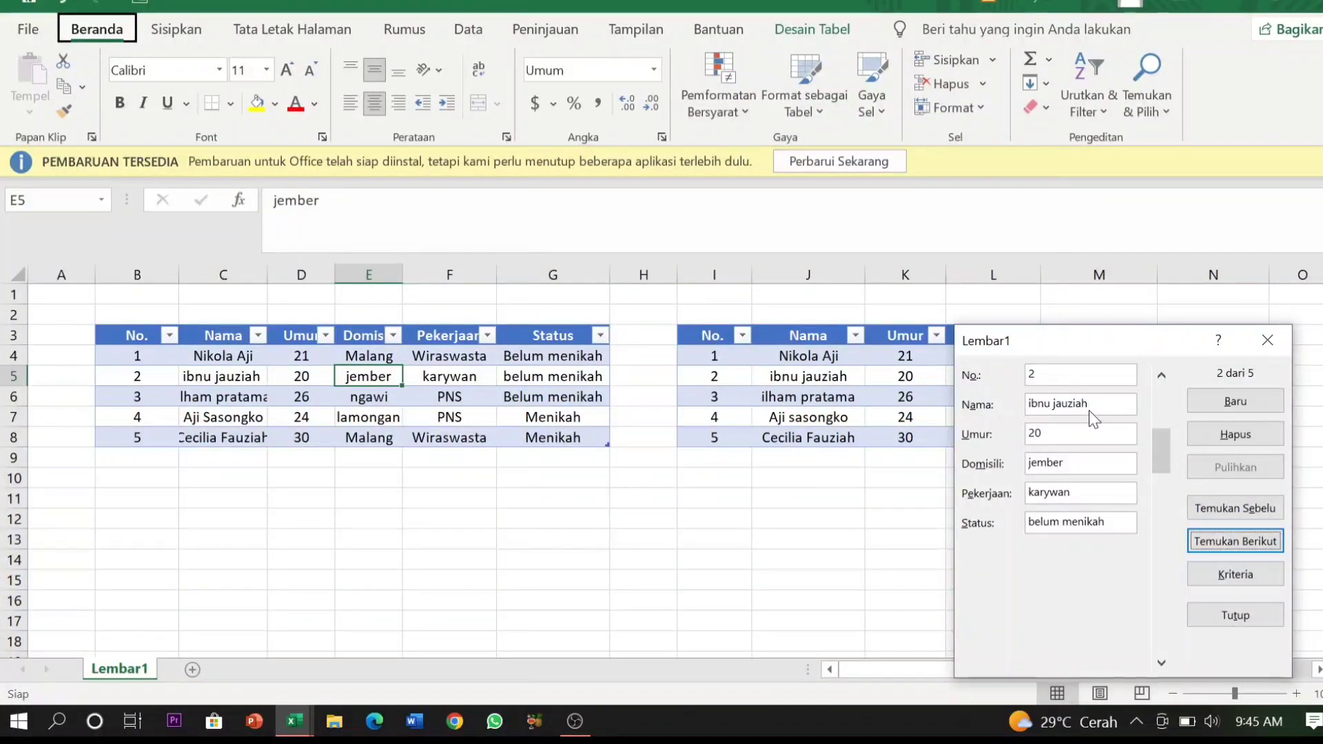
{"action": "left_click_drag", "start_coordinate": [1097, 467], "coordinate": [1013, 473]}
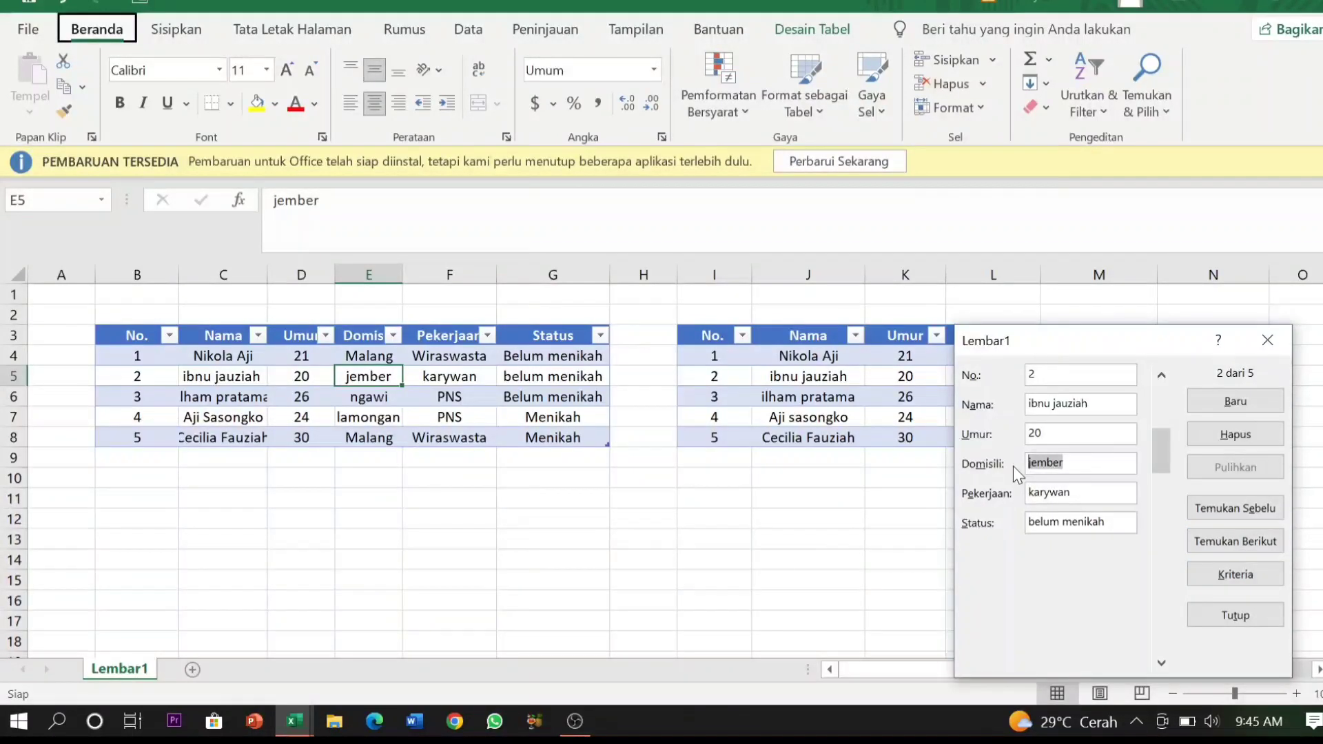
{"action": "type", "text": "Surabaya"}
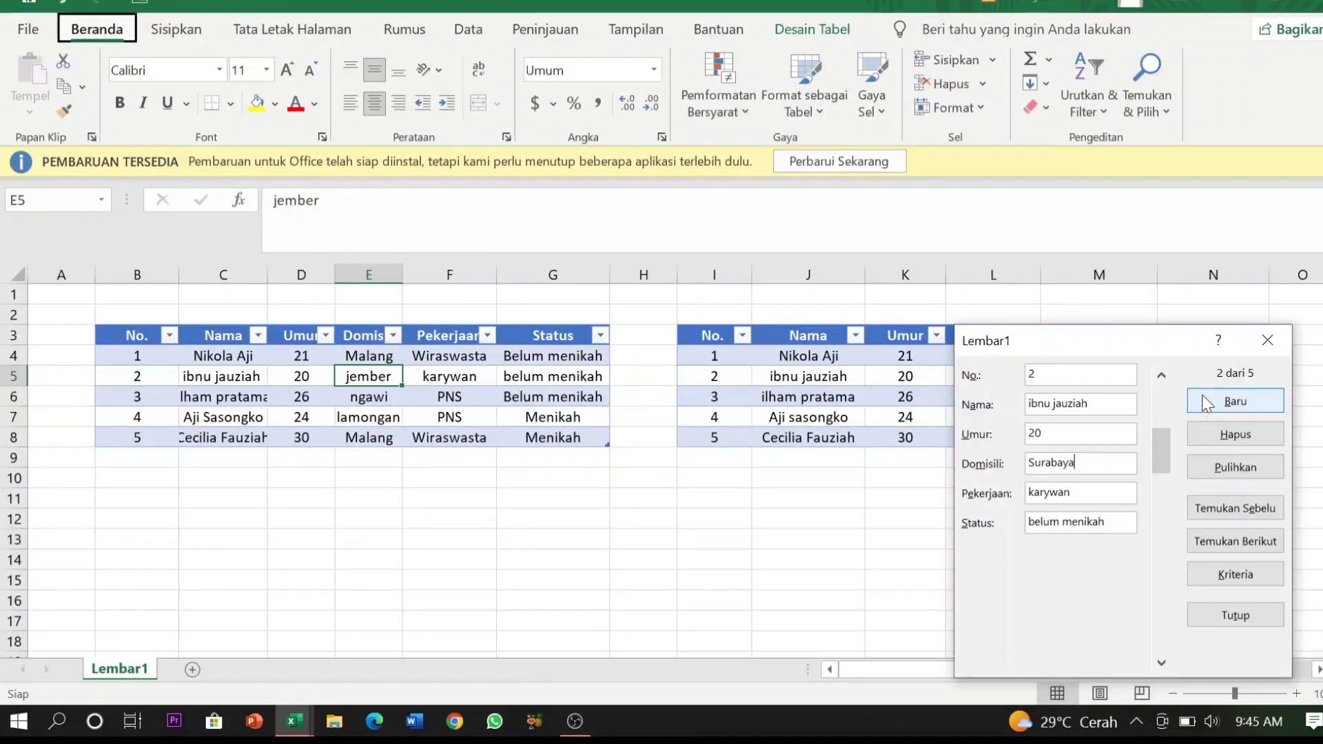
{"action": "left_click", "coordinate": [1208, 403]}
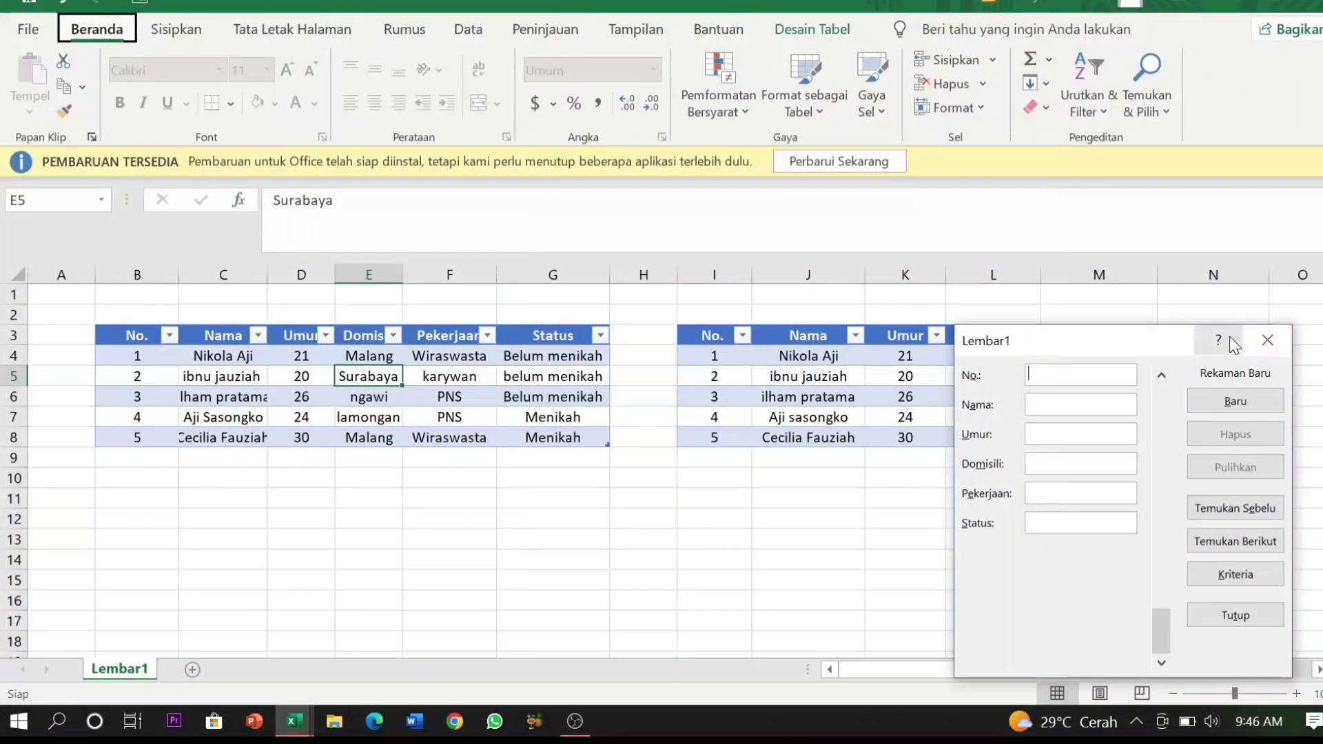
{"action": "left_click", "coordinate": [1265, 341]}
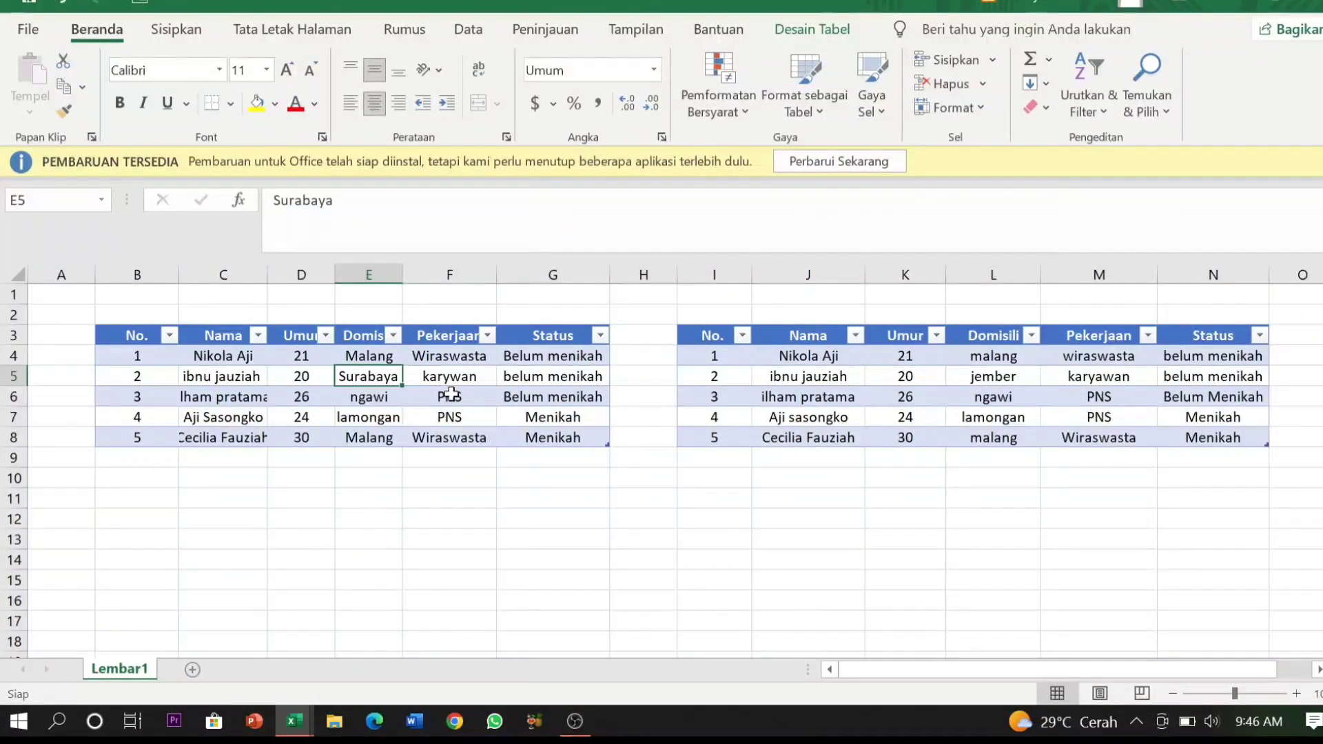
Narrow the new table's No. column and widen its Nama column to fit the full names.
{"action": "left_click_drag", "start_coordinate": [178, 278], "coordinate": [158, 278]}
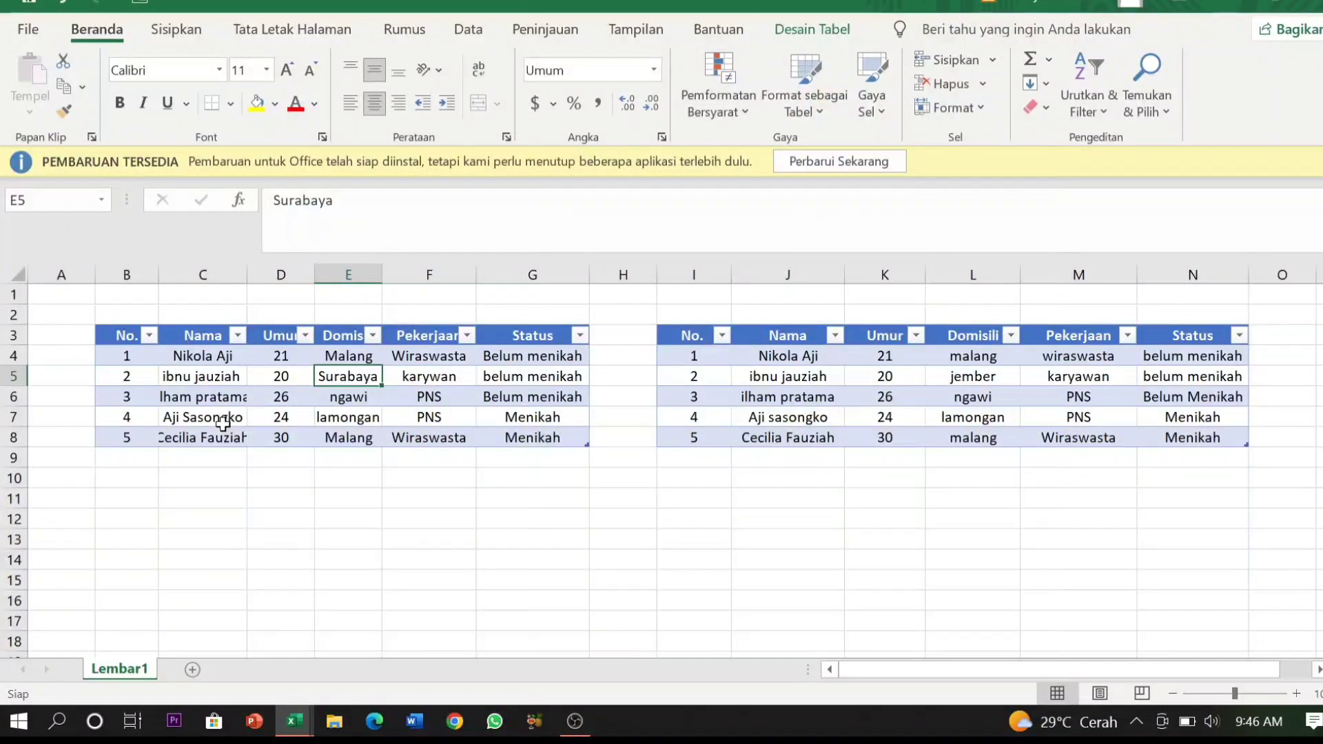
{"action": "left_click_drag", "start_coordinate": [246, 275], "coordinate": [267, 275]}
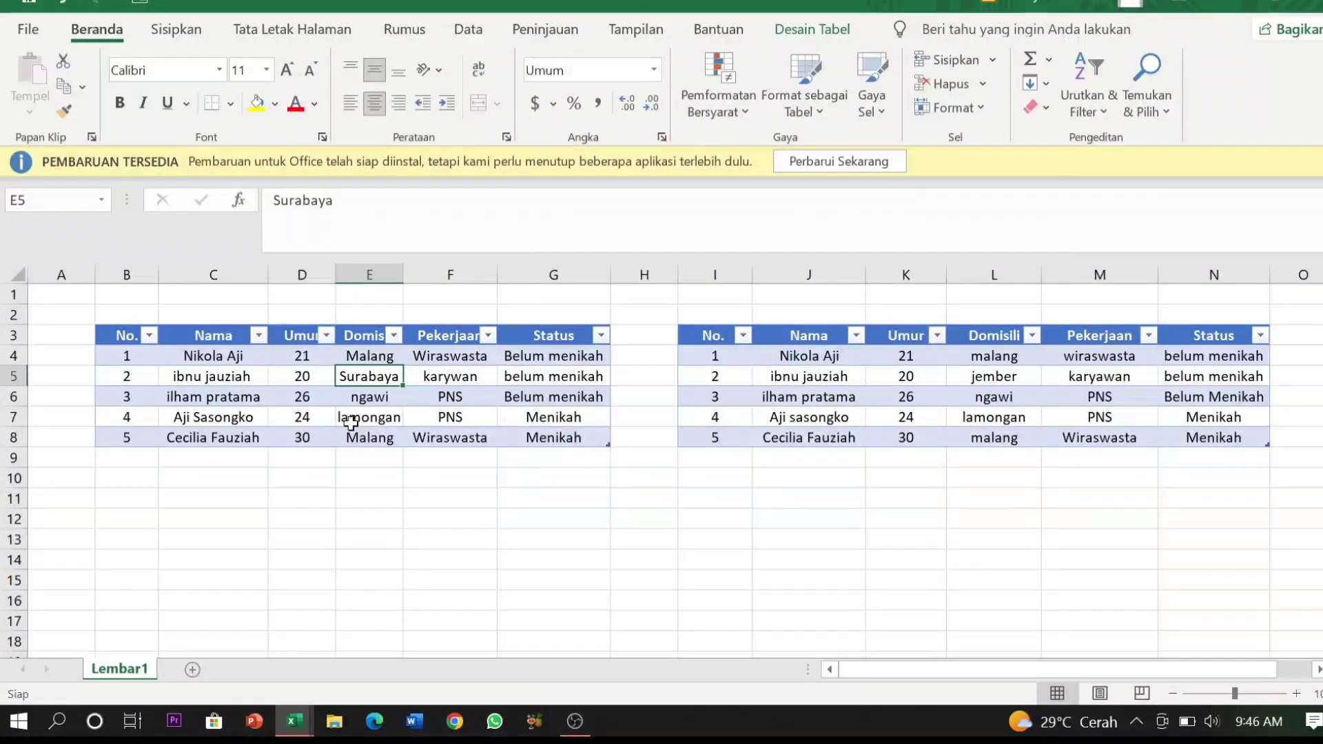
Delete record 4 of the new table through the data entry form, close the form and undo the deletion.
{"action": "left_click", "coordinate": [242, 420]}
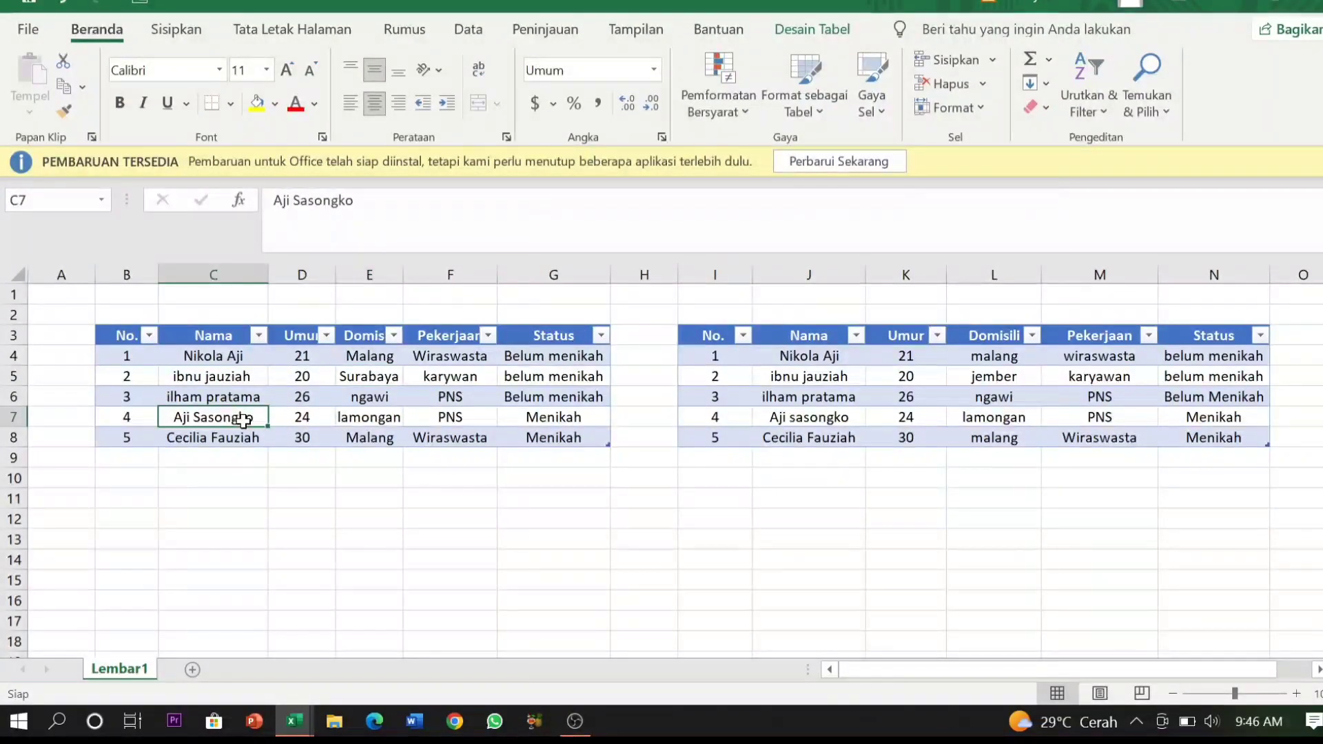
{"action": "key", "text": "alt+d"}
{"action": "key", "text": "o"}
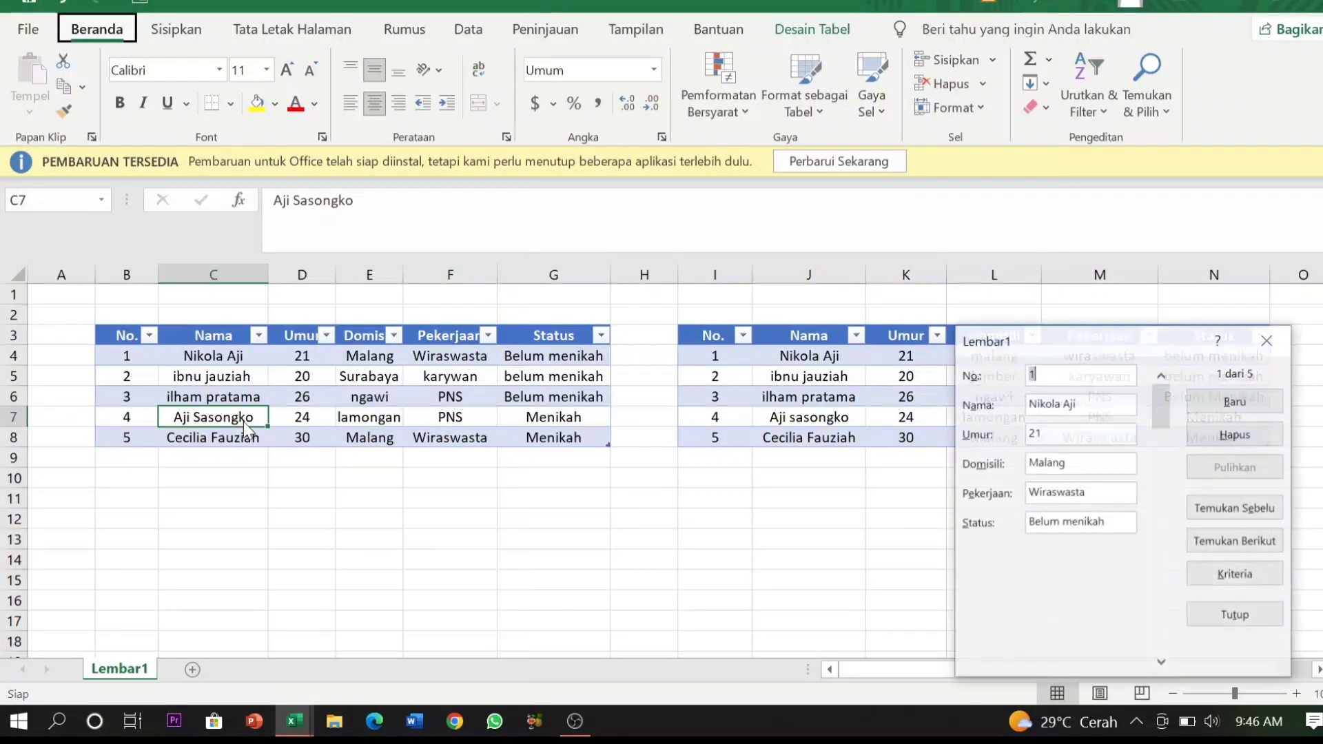
{"action": "left_click", "coordinate": [1255, 543]}
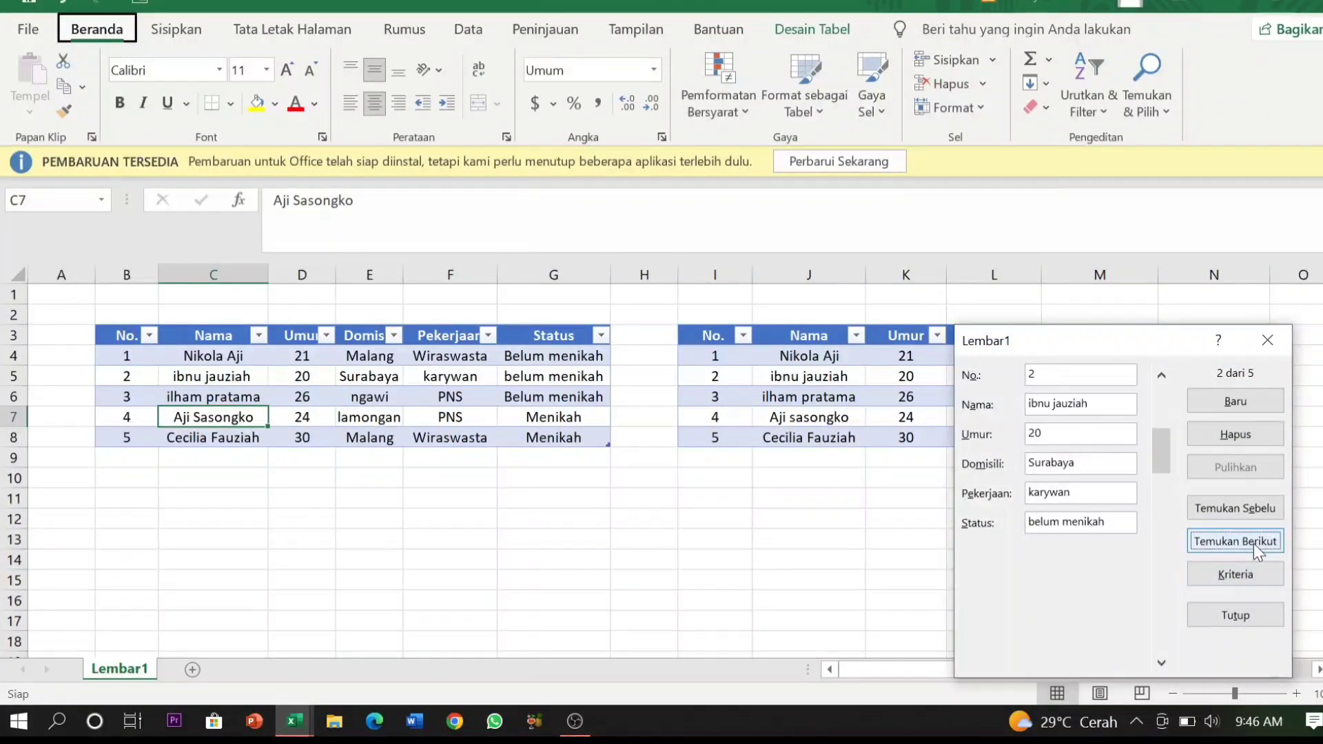
{"action": "left_click", "coordinate": [1250, 541]}
{"action": "left_click", "coordinate": [1250, 542]}
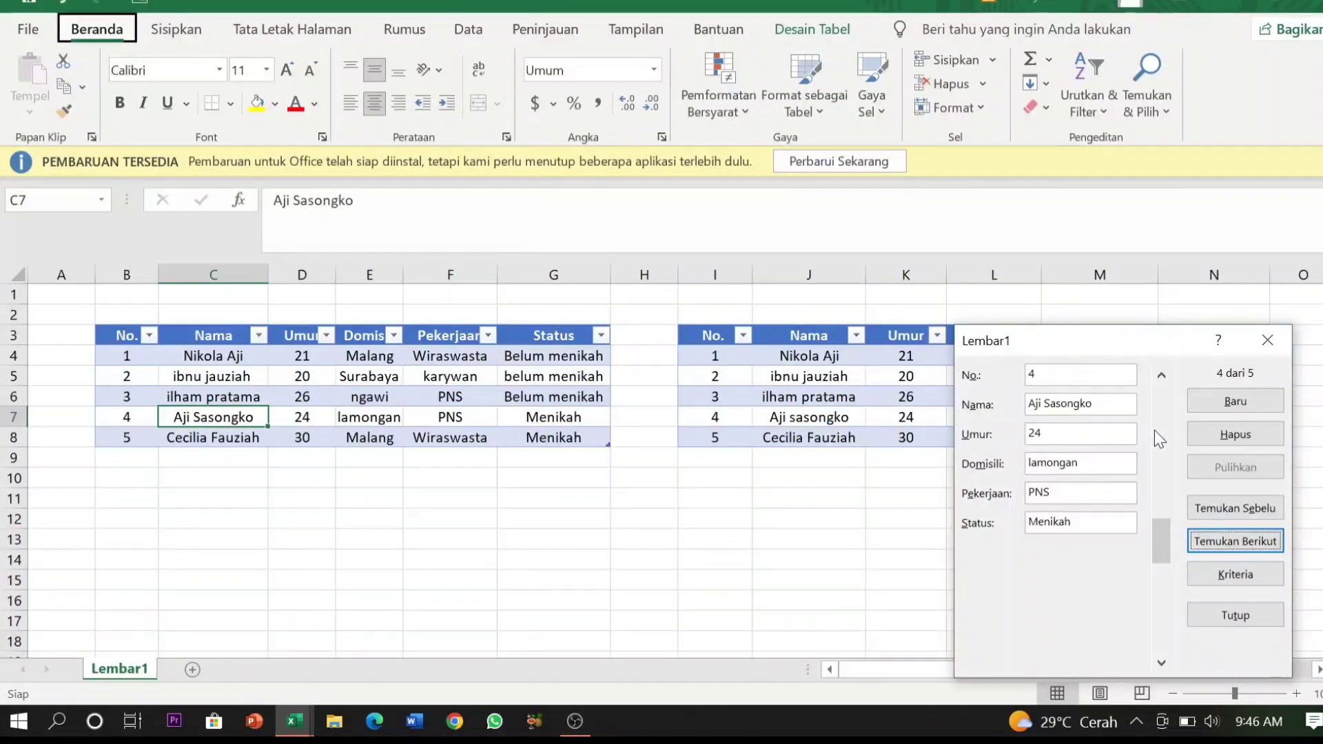
{"action": "left_click", "coordinate": [1208, 436]}
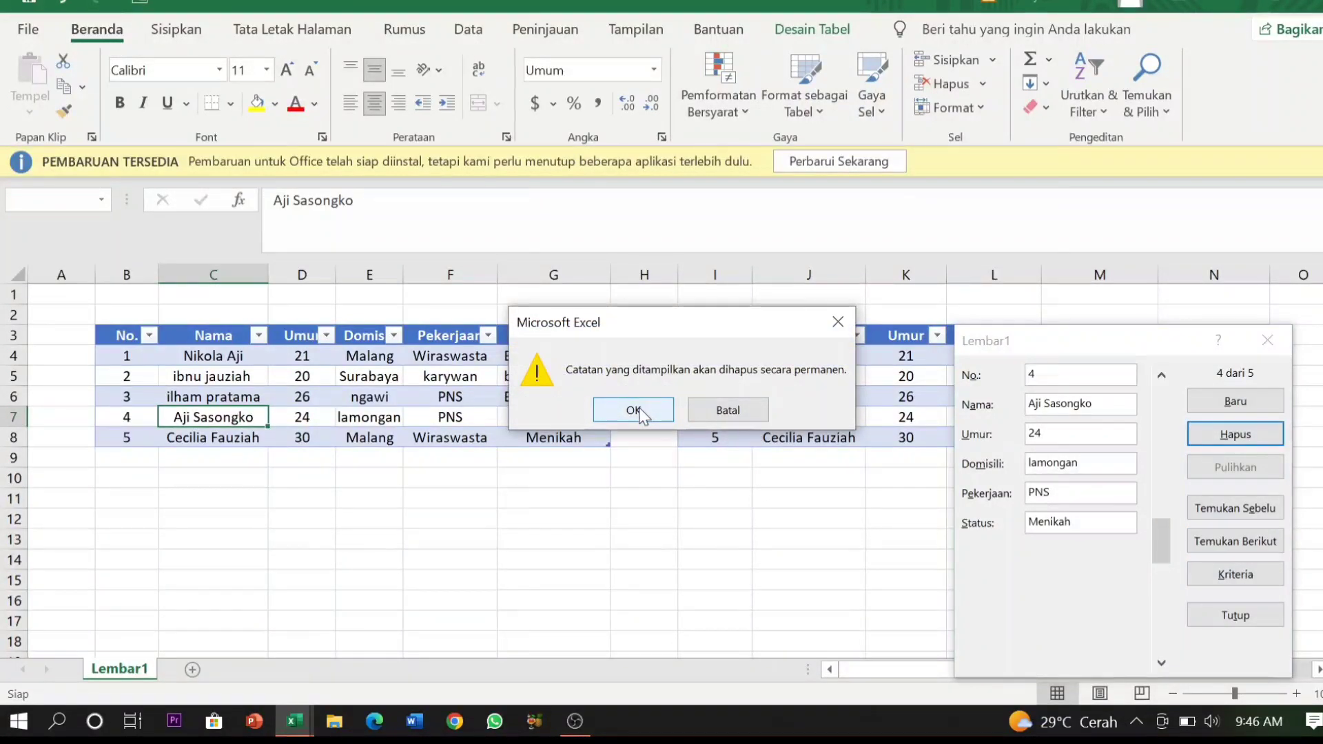
{"action": "left_click", "coordinate": [639, 407]}
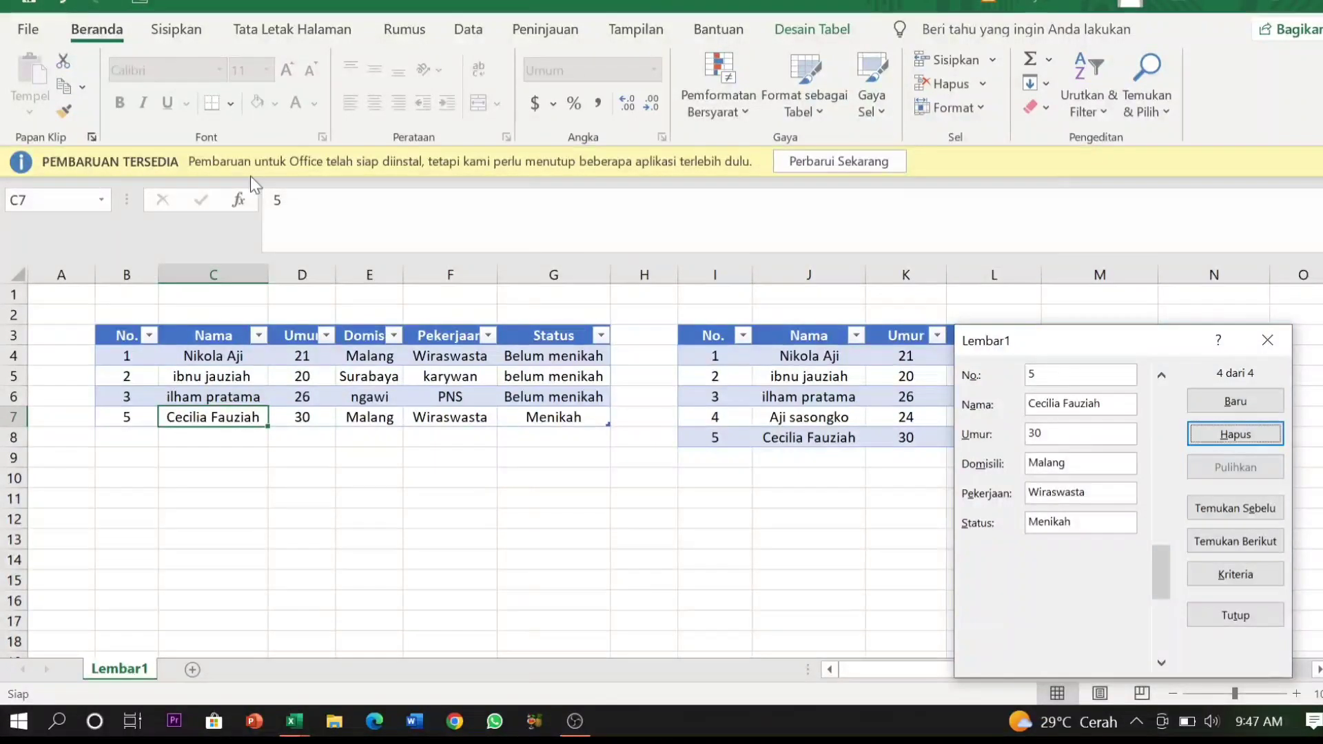
{"action": "left_click", "coordinate": [1273, 349]}
{"action": "key", "text": "ctrl+z"}
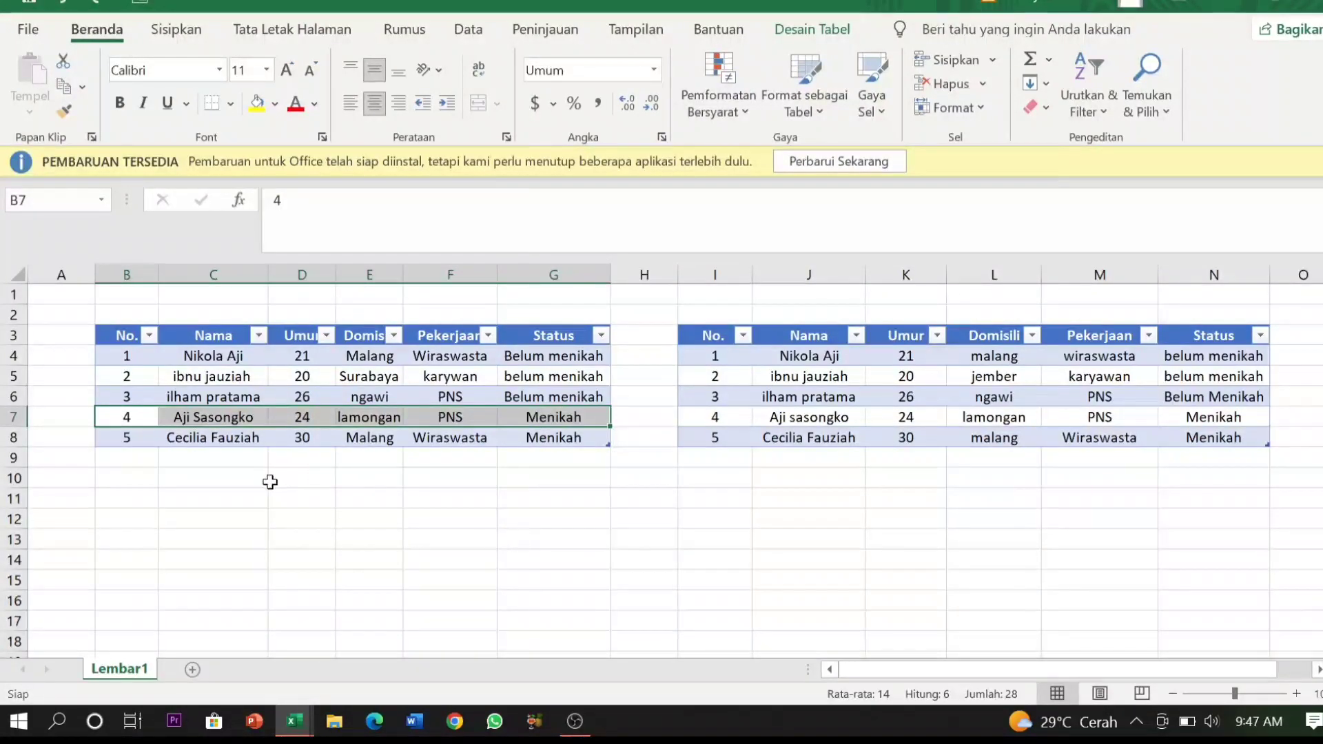
Format the empty range B10:G10 below the new table as a table with a blue medium style, without the existing-header option.
{"action": "left_click", "coordinate": [104, 485]}
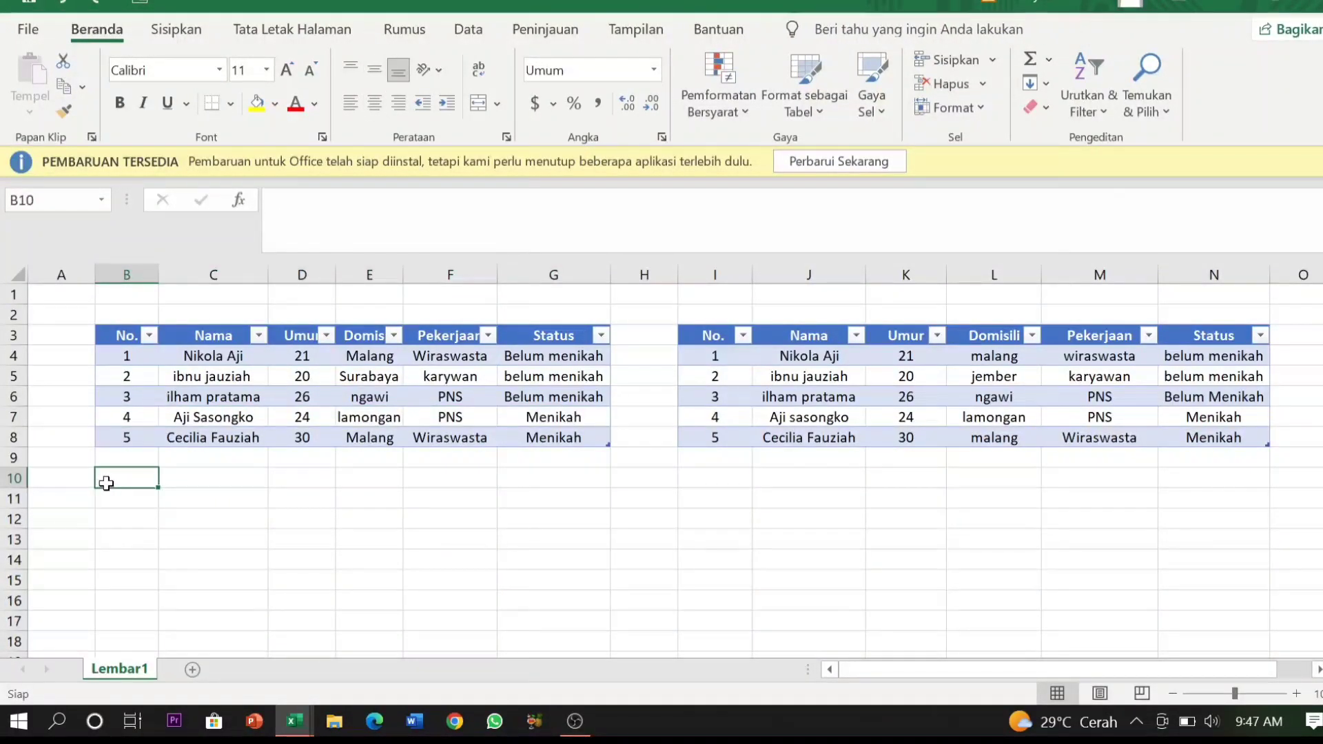
{"action": "left_click_drag", "start_coordinate": [117, 482], "coordinate": [531, 476]}
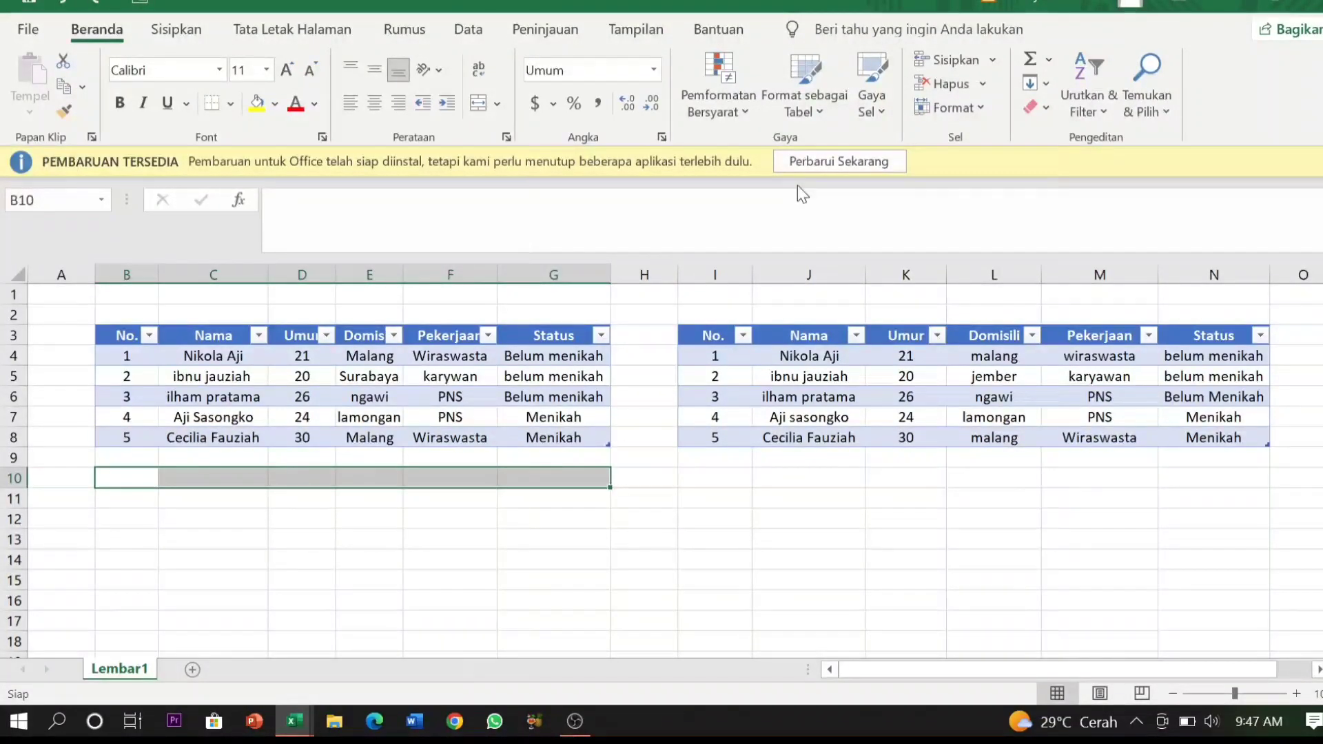
{"action": "left_click", "coordinate": [825, 93]}
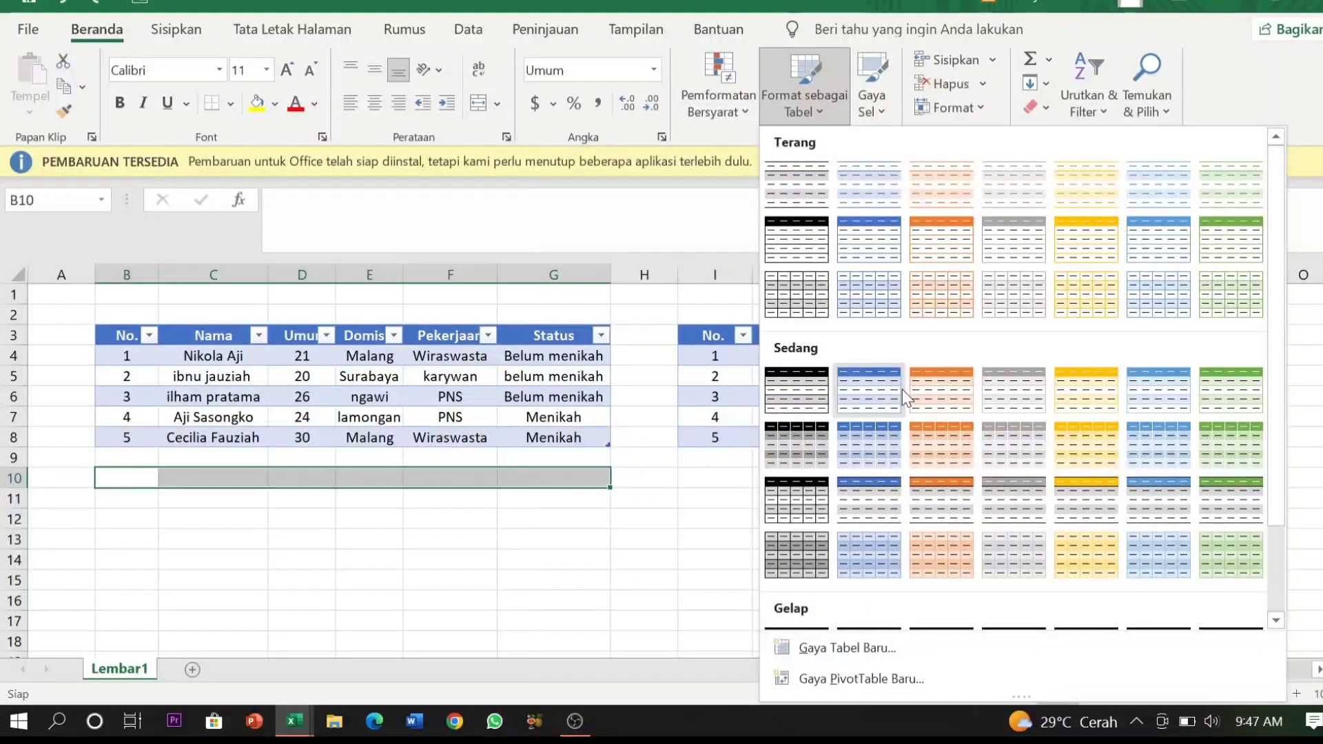
{"action": "left_click", "coordinate": [876, 433]}
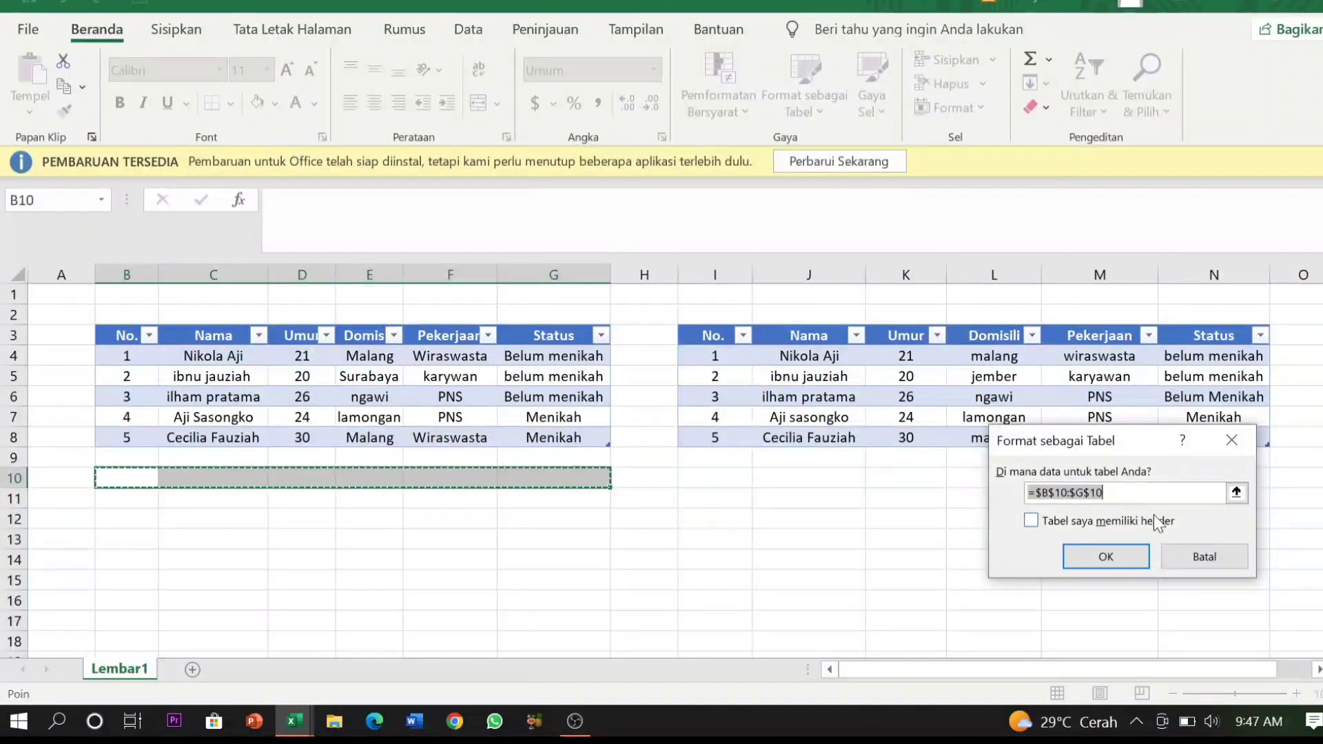
{"action": "left_click", "coordinate": [1127, 557]}
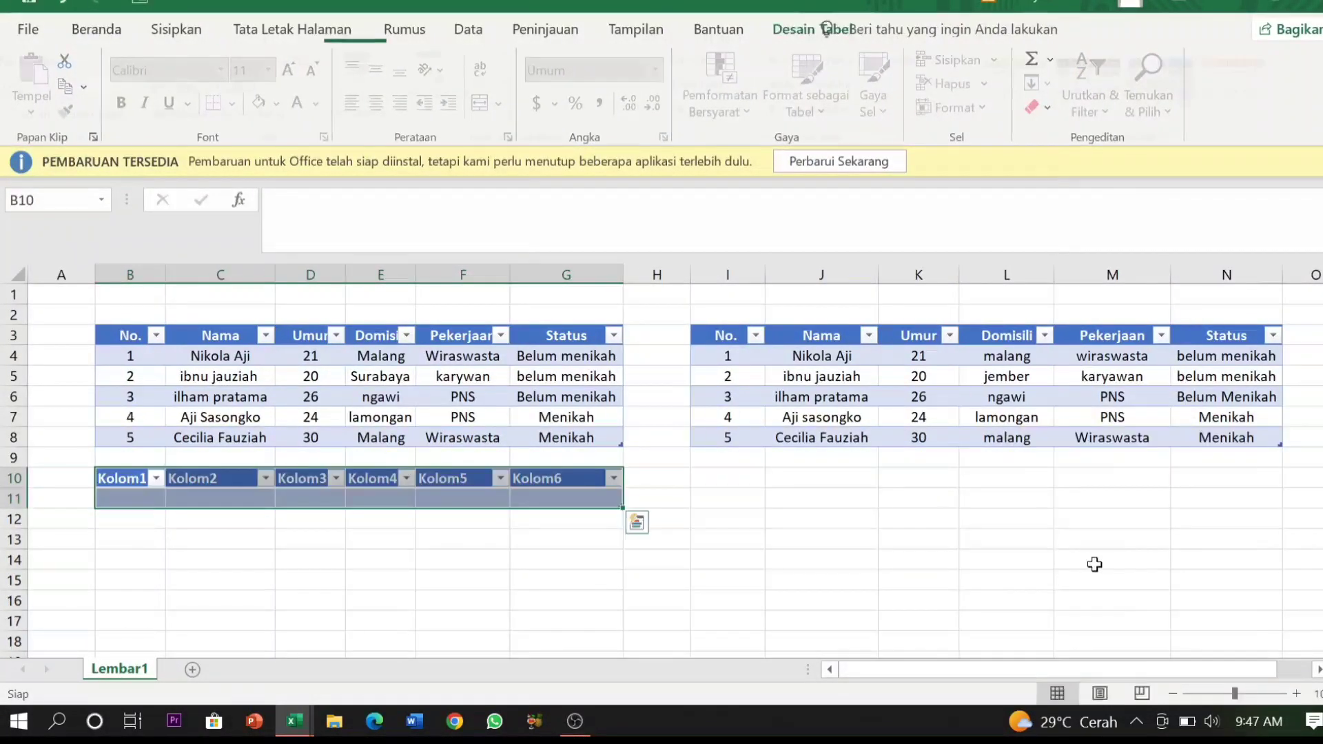
Rename the column headers of the table in row 10 to No, Nama, Umur, Domisili, Pekerjaan and Status.
{"action": "left_click", "coordinate": [129, 478]}
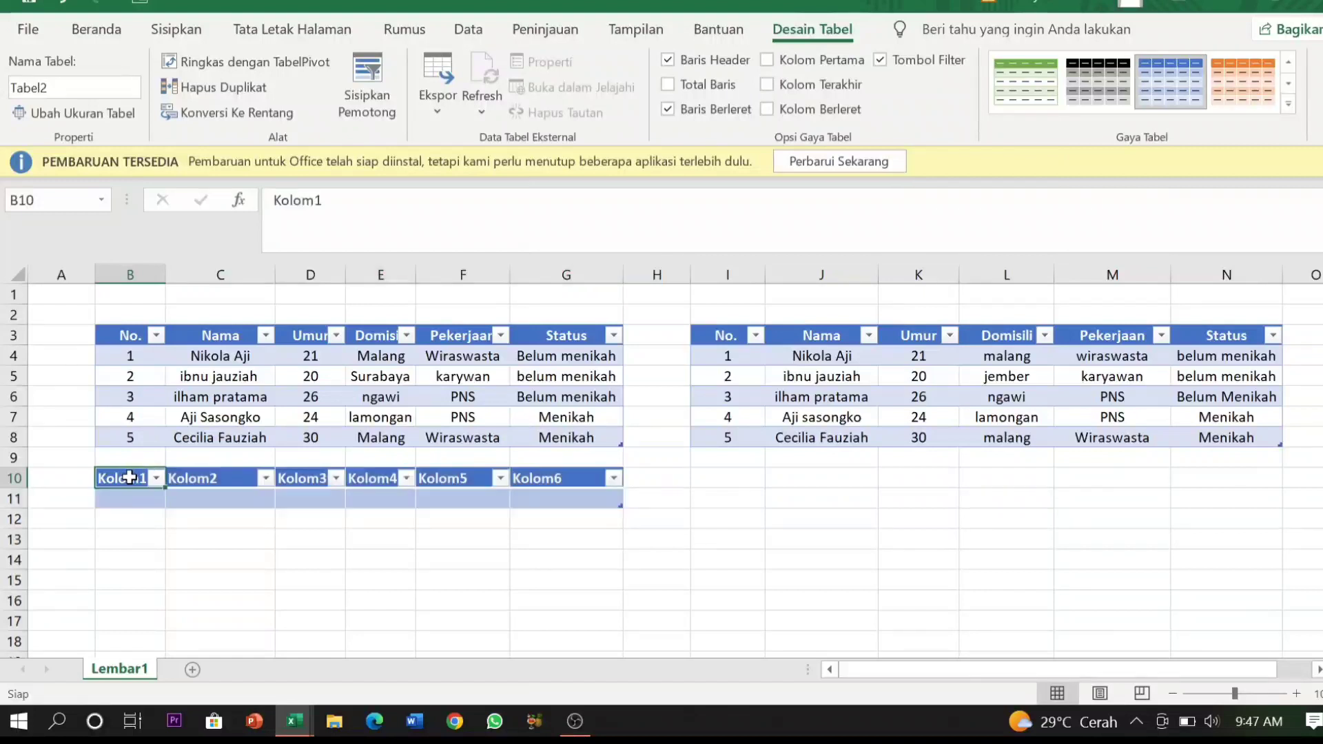
{"action": "double_click", "coordinate": [129, 477]}
{"action": "double_click", "coordinate": [131, 478]}
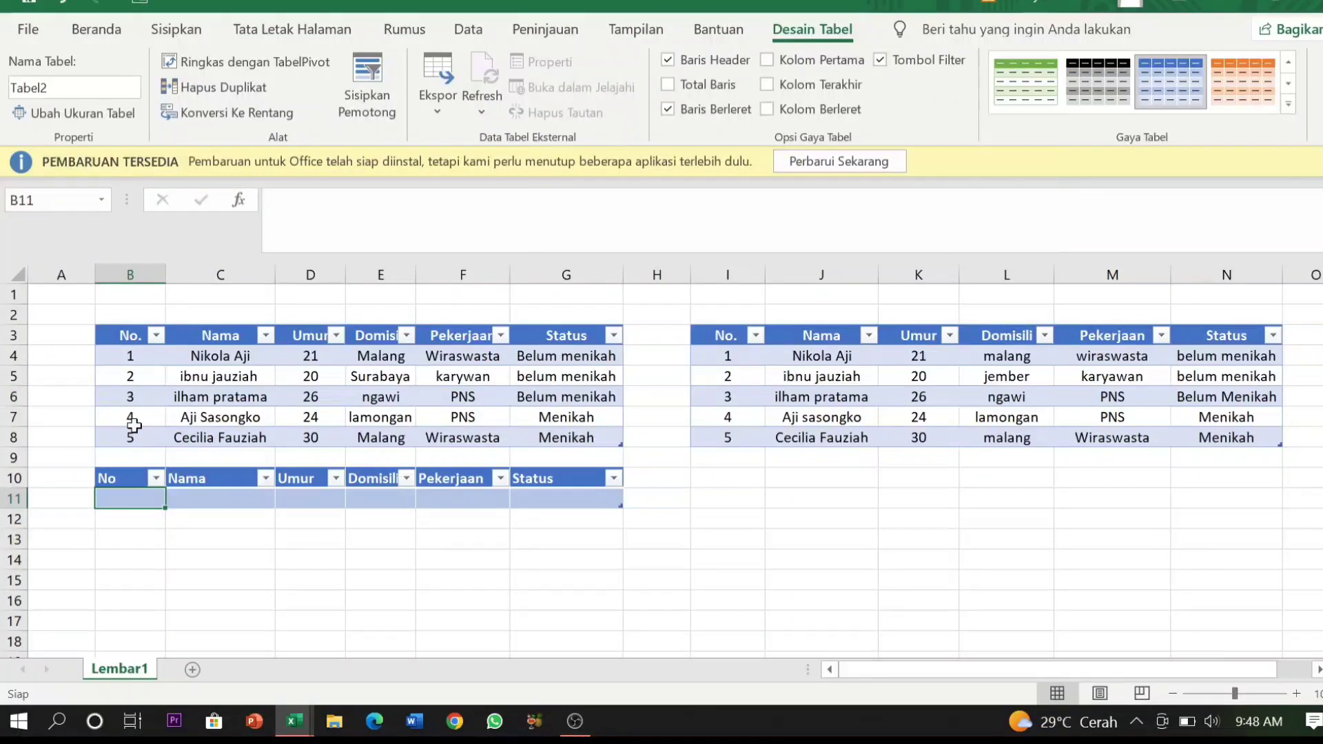
Try to add the Formulir command, from the commands not in the ribbon, to the Quick Access Toolbar, and close the options.
{"action": "left_click", "coordinate": [26, 31]}
{"action": "left_click", "coordinate": [93, 614]}
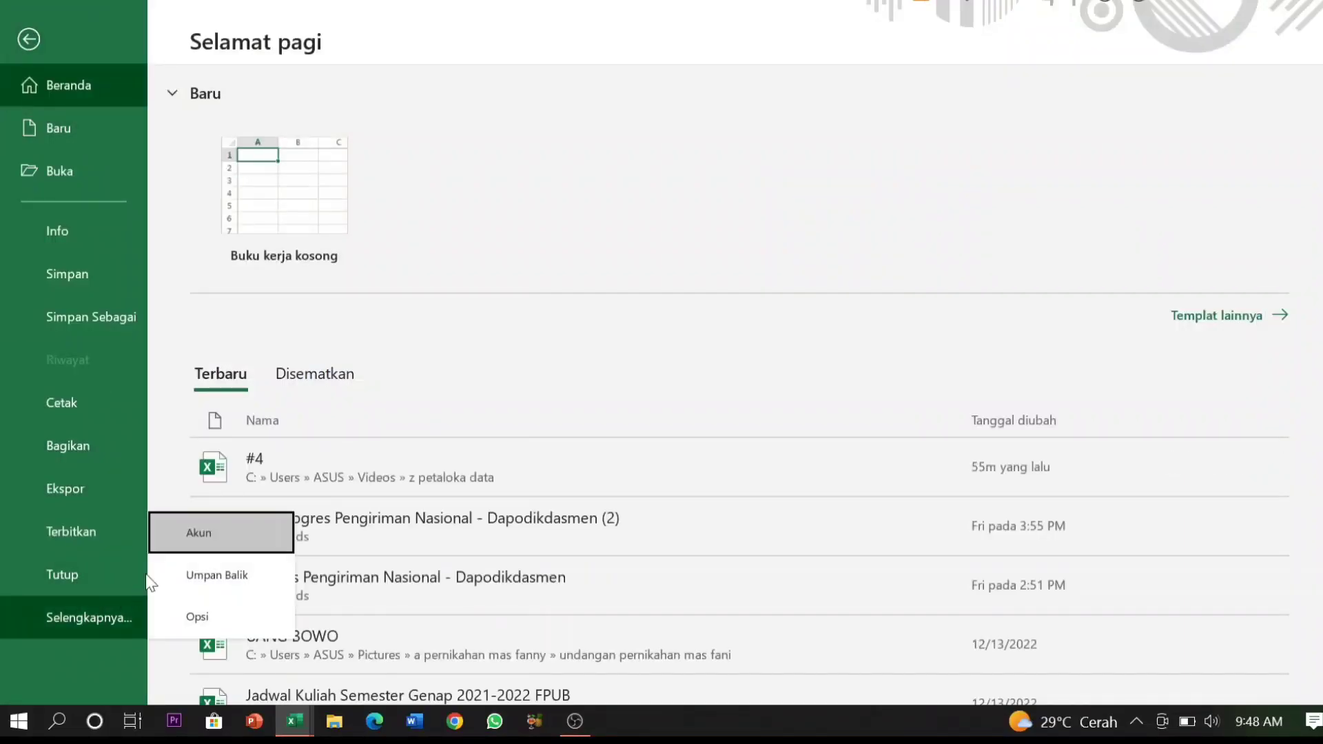
{"action": "left_click", "coordinate": [245, 622]}
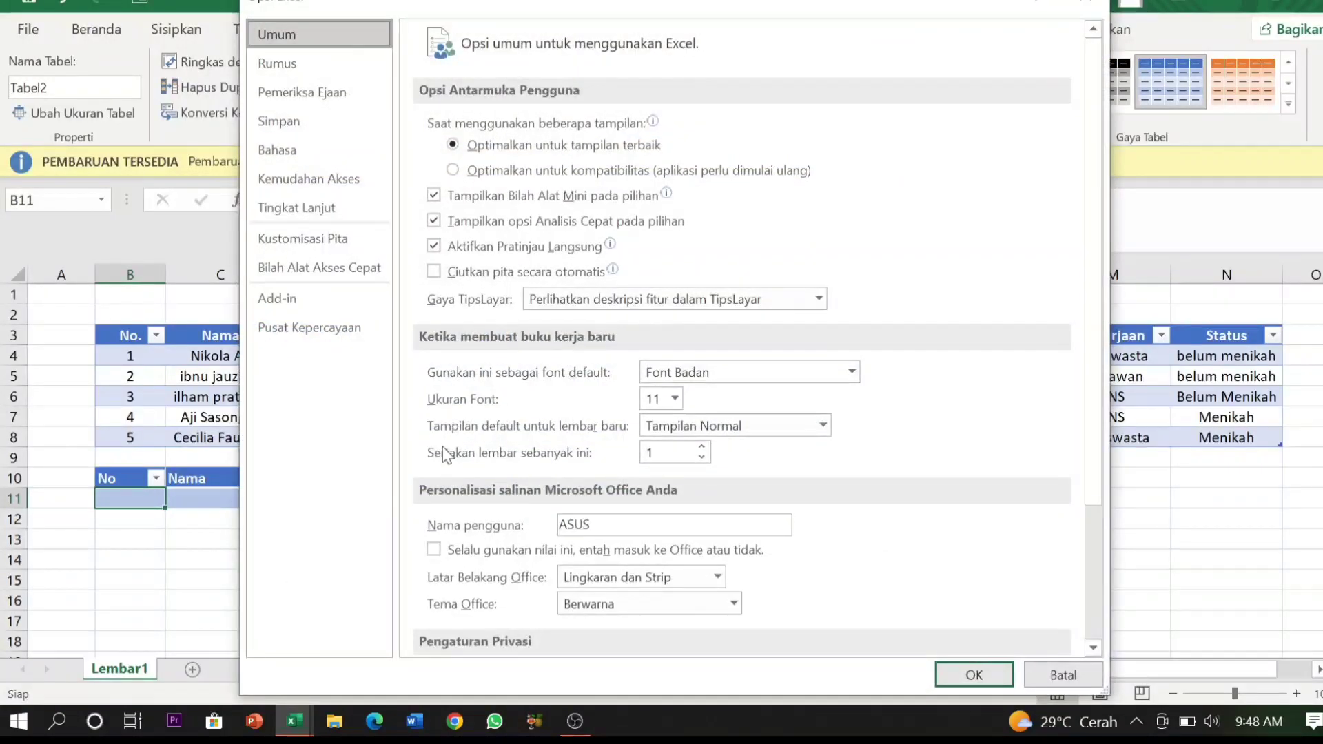
{"action": "left_click", "coordinate": [366, 269]}
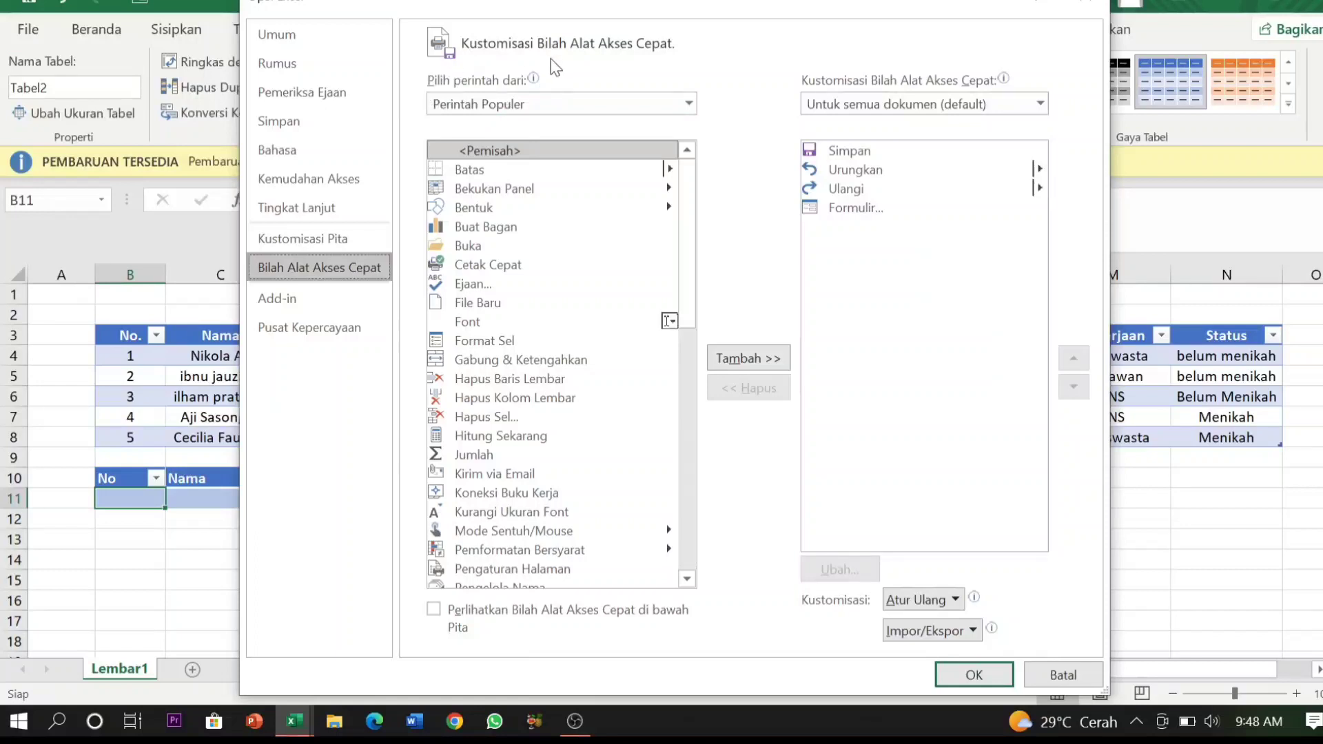
{"action": "left_click", "coordinate": [557, 101]}
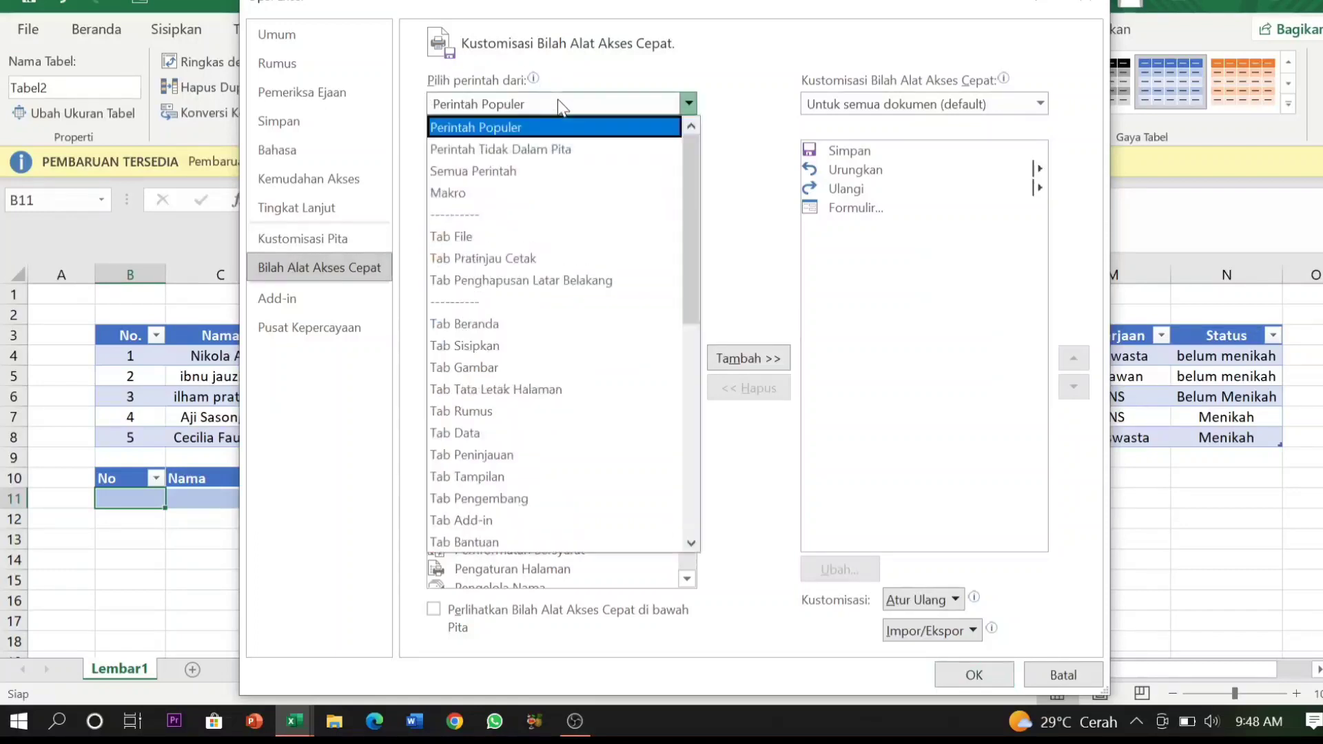
{"action": "left_click", "coordinate": [557, 152]}
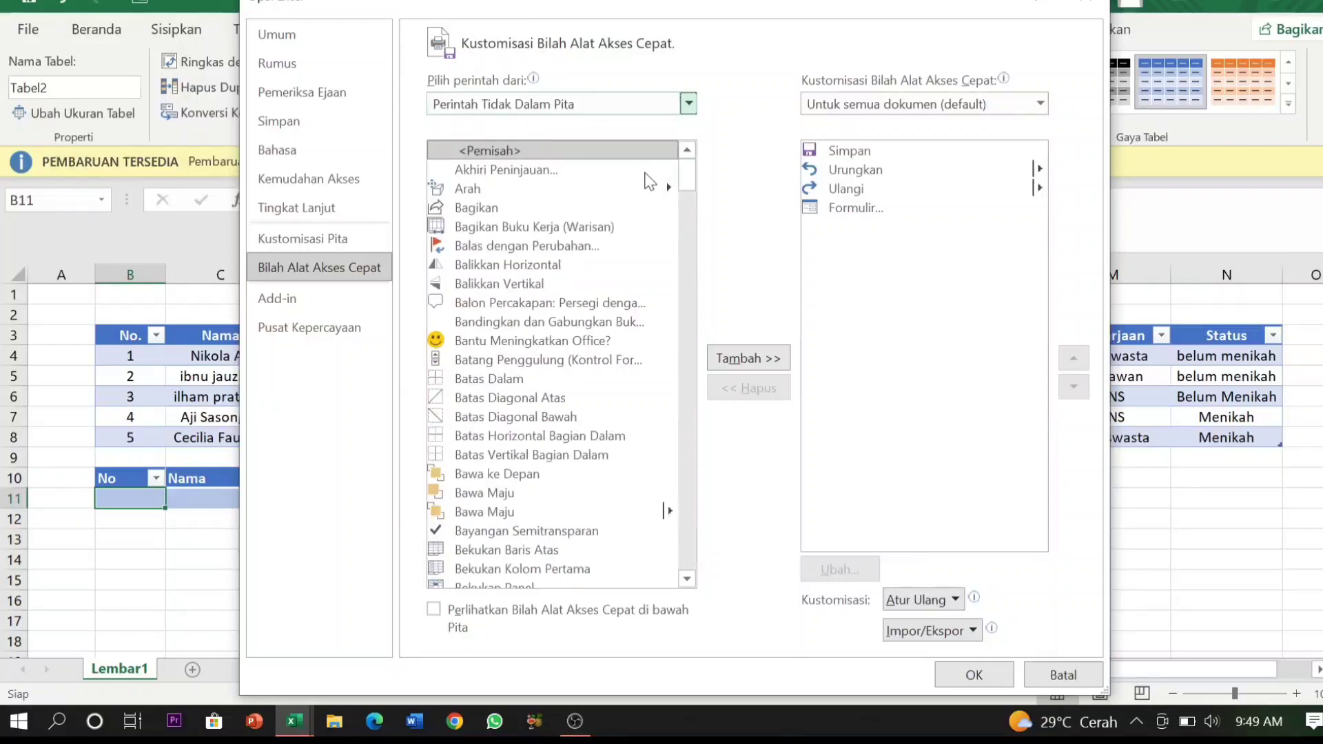
{"action": "left_click_drag", "start_coordinate": [693, 171], "coordinate": [697, 242]}
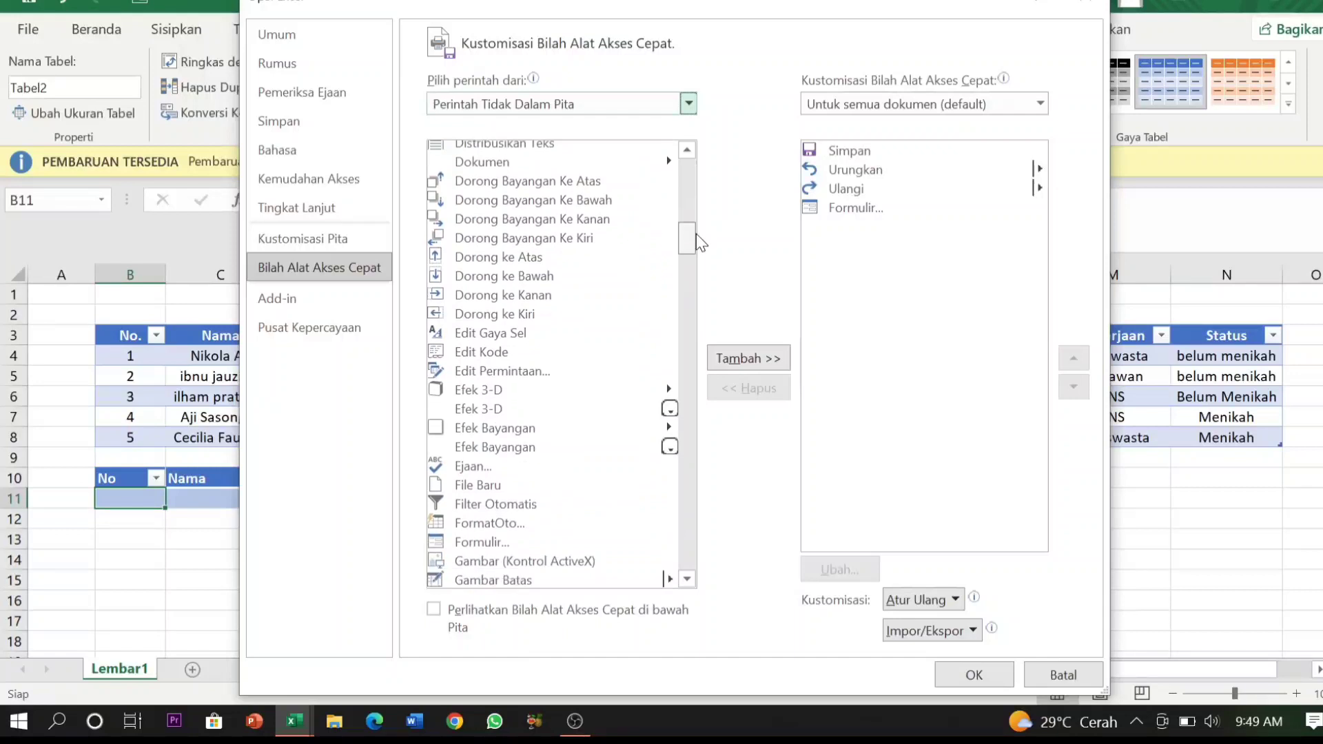
{"action": "left_click", "coordinate": [476, 543]}
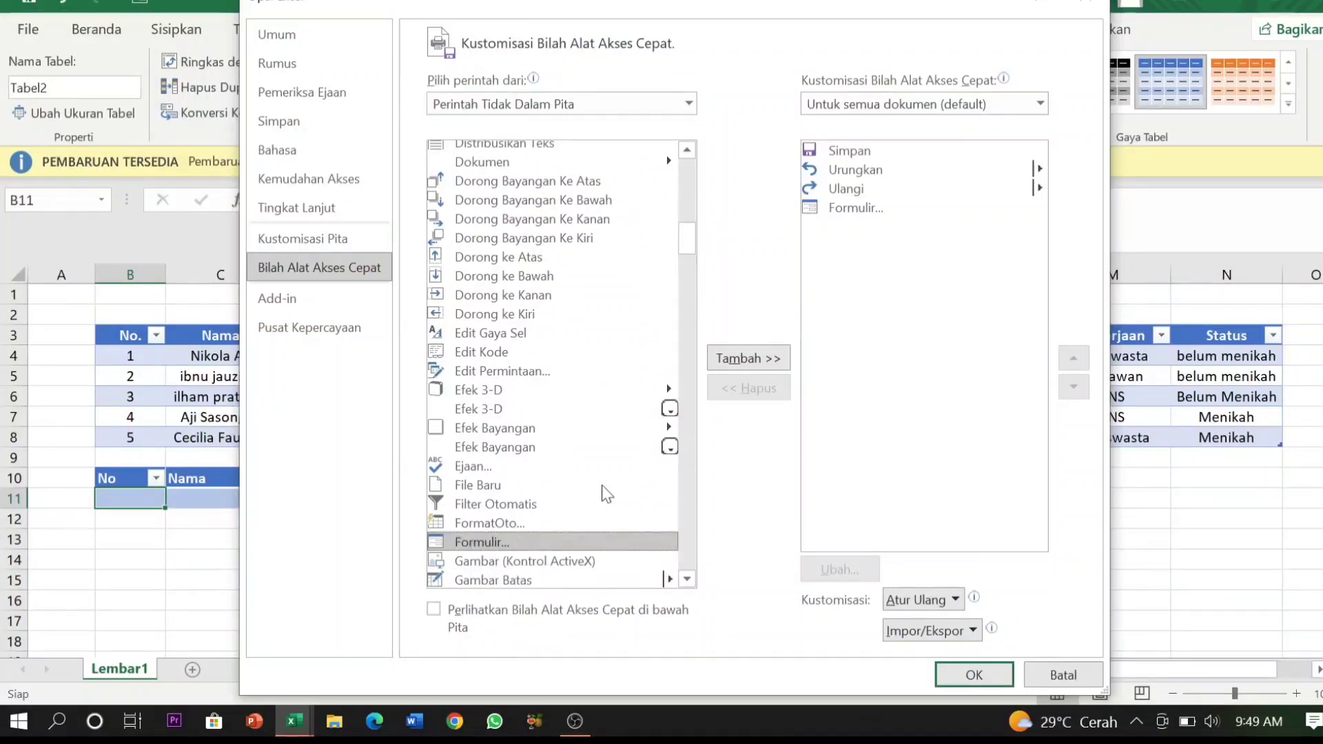
{"action": "left_click", "coordinate": [743, 364]}
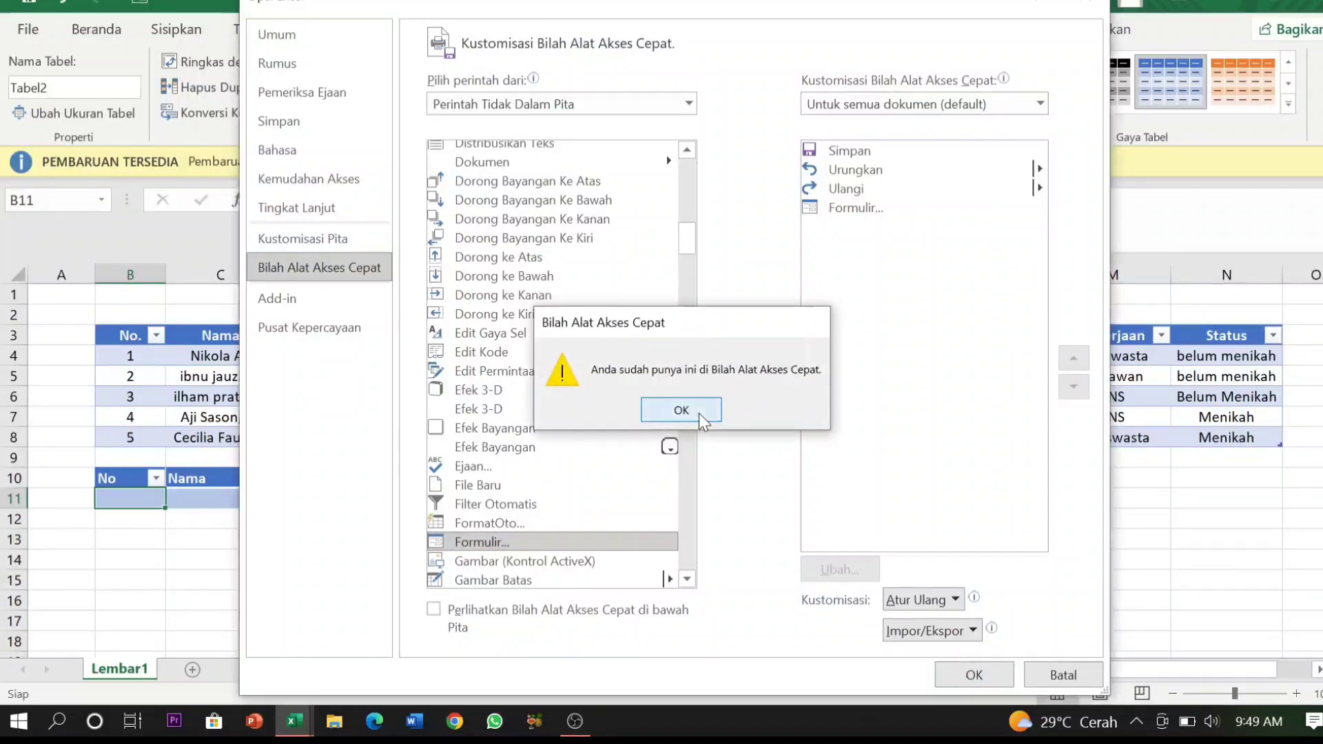
{"action": "left_click", "coordinate": [677, 409]}
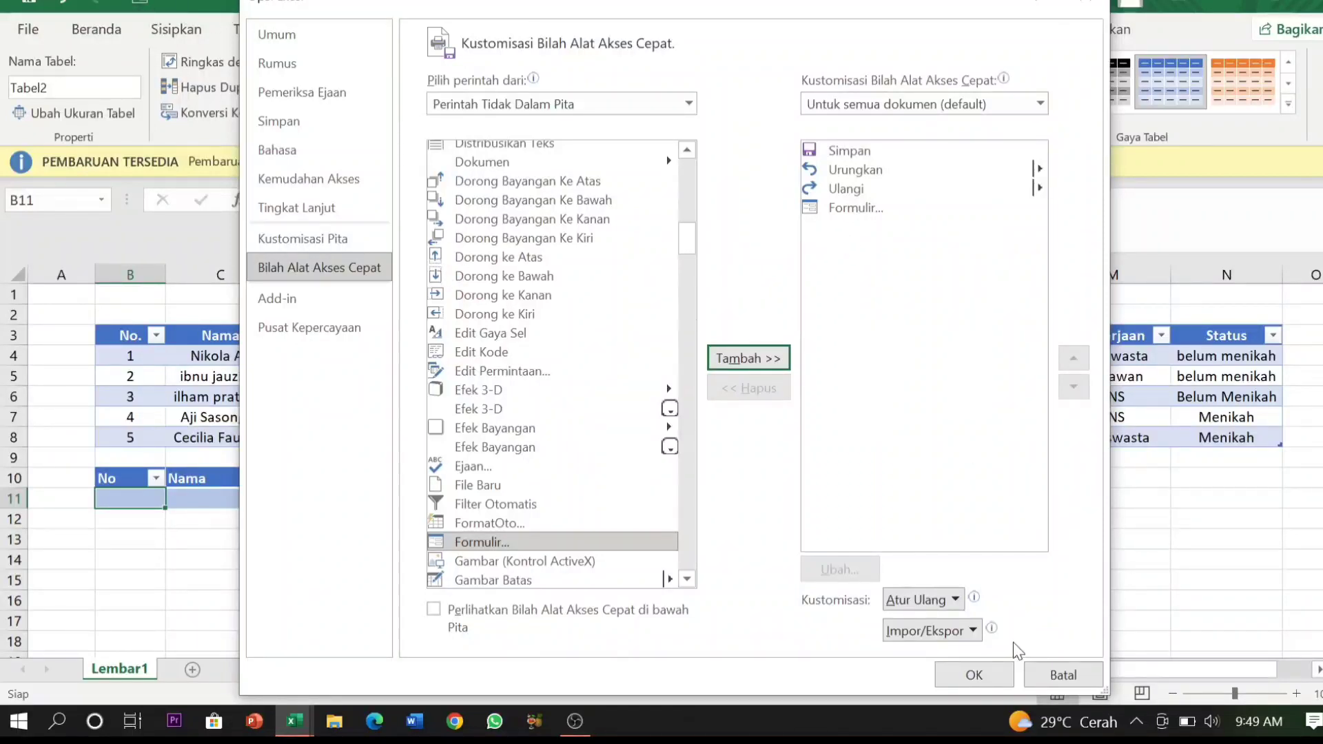
{"action": "left_click", "coordinate": [1003, 677]}
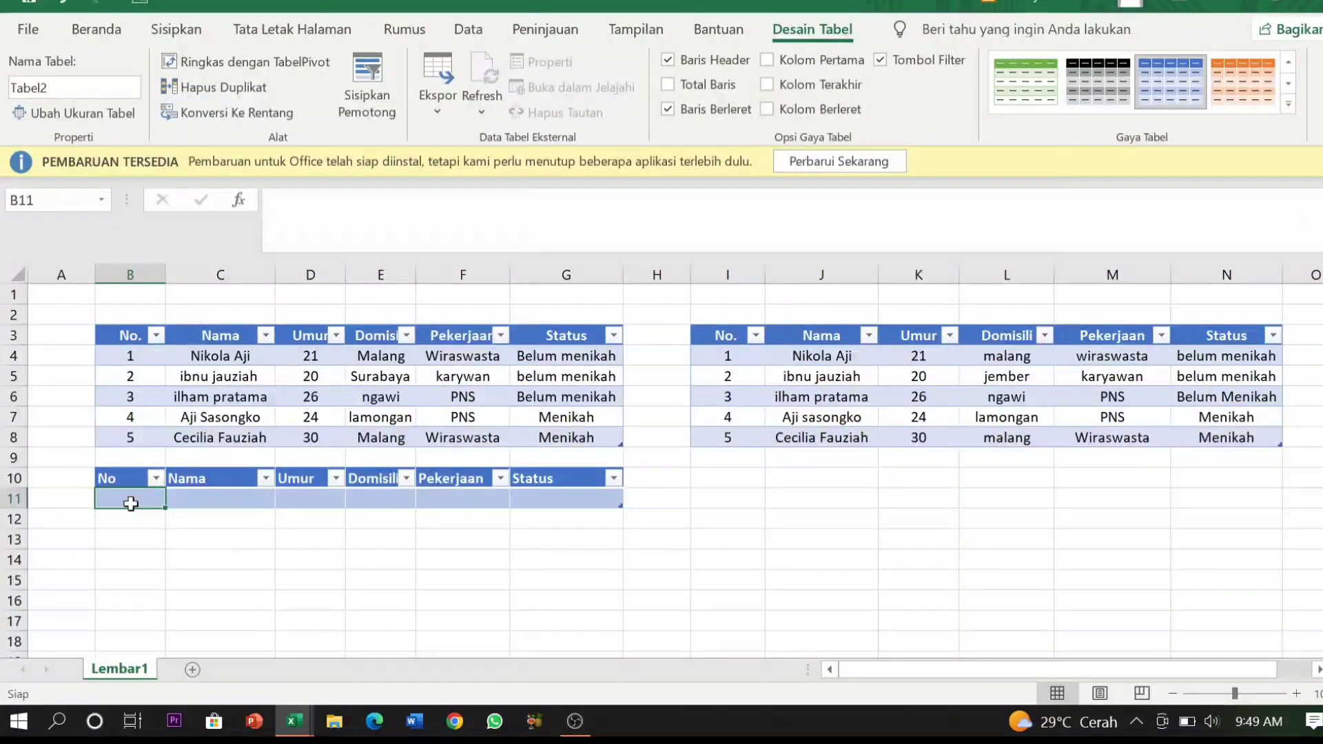
Add record 1 to the row 10 table through the data entry form with the person's name, 21, Malang, Wiraswasta, Belum Menikah, and close the form.
{"action": "left_click", "coordinate": [172, 497]}
{"action": "left_click", "coordinate": [127, 499]}
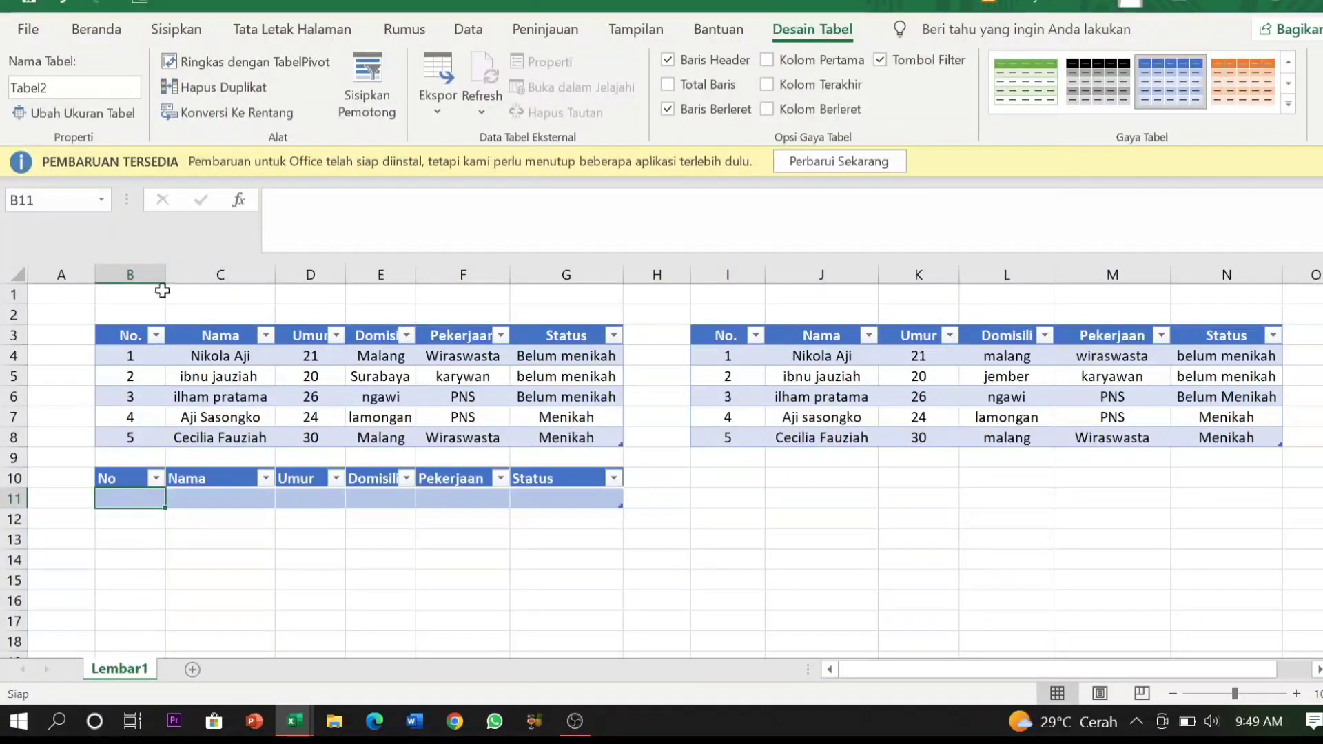
{"action": "left_click", "coordinate": [139, 7]}
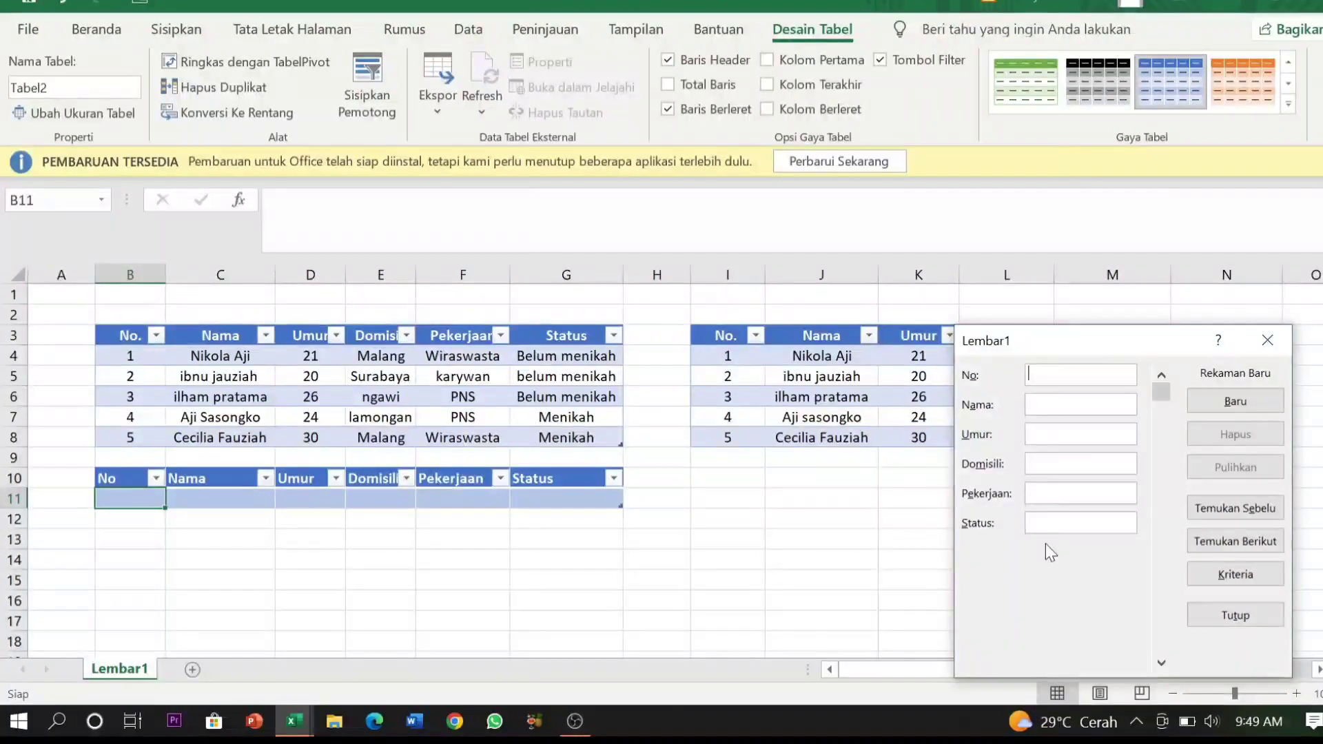
{"action": "type", "text": "1"}
{"action": "key", "text": "Tab"}
{"action": "type", "text": "Nikola Aji"}
{"action": "key", "text": "Tab"}
{"action": "type", "text": "21"}
{"action": "key", "text": "Tab"}
{"action": "type", "text": "Malang"}
{"action": "key", "text": "Tab"}
{"action": "type", "text": "Wiraswasta"}
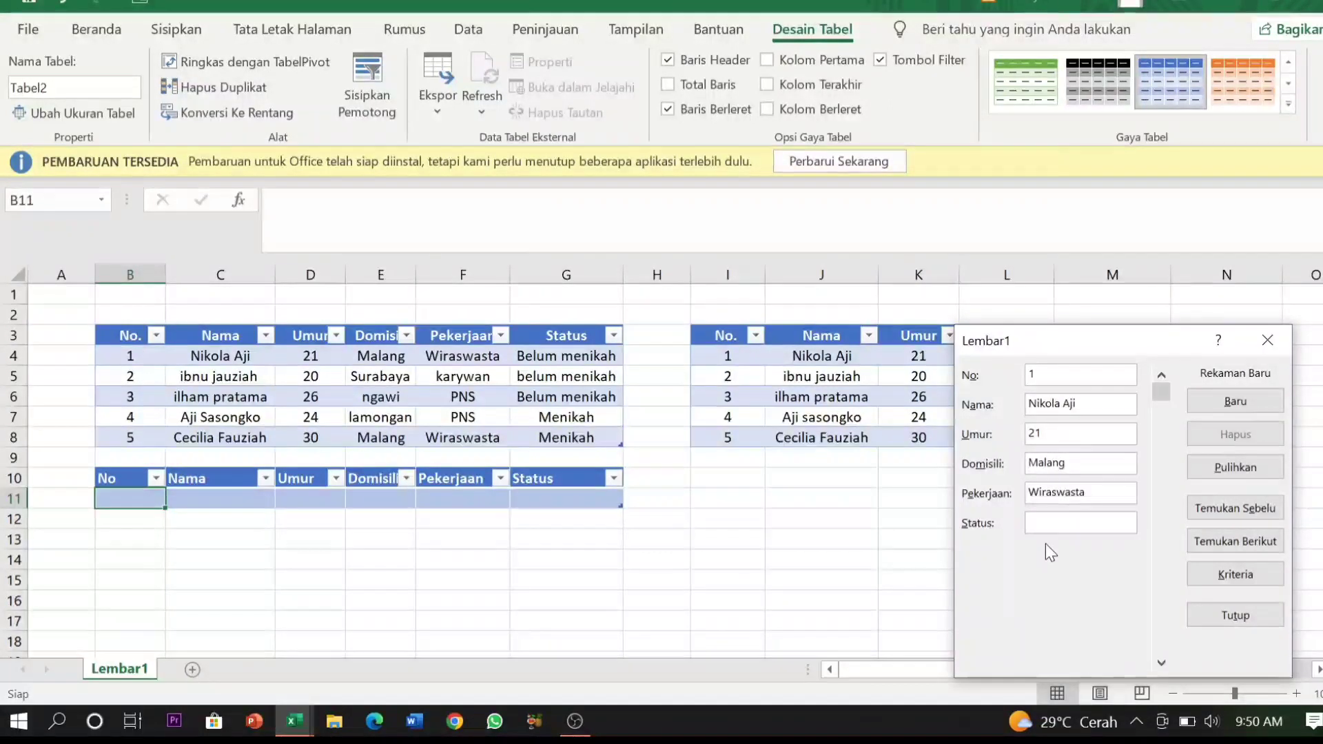
{"action": "key", "text": "Tab"}
{"action": "type", "text": "Belum Menikah"}
{"action": "left_click", "coordinate": [1235, 400]}
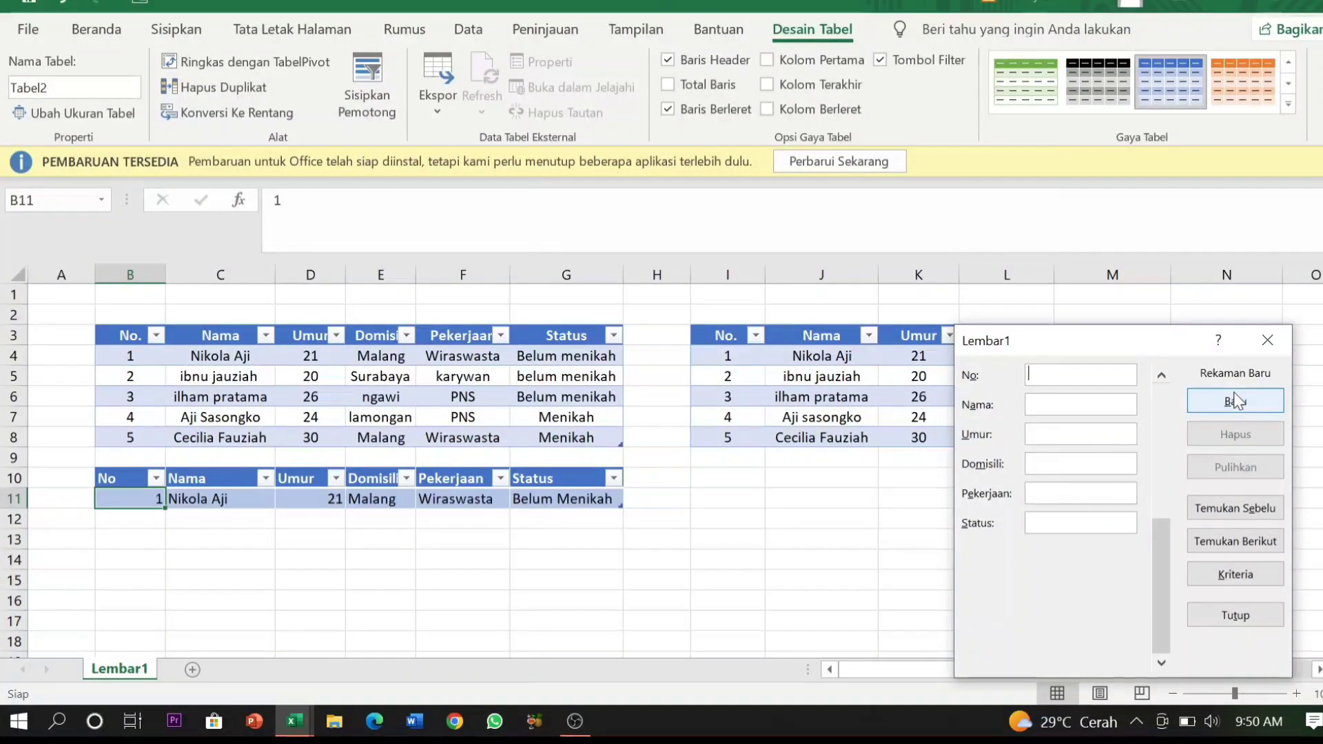
{"action": "left_click", "coordinate": [1268, 340]}
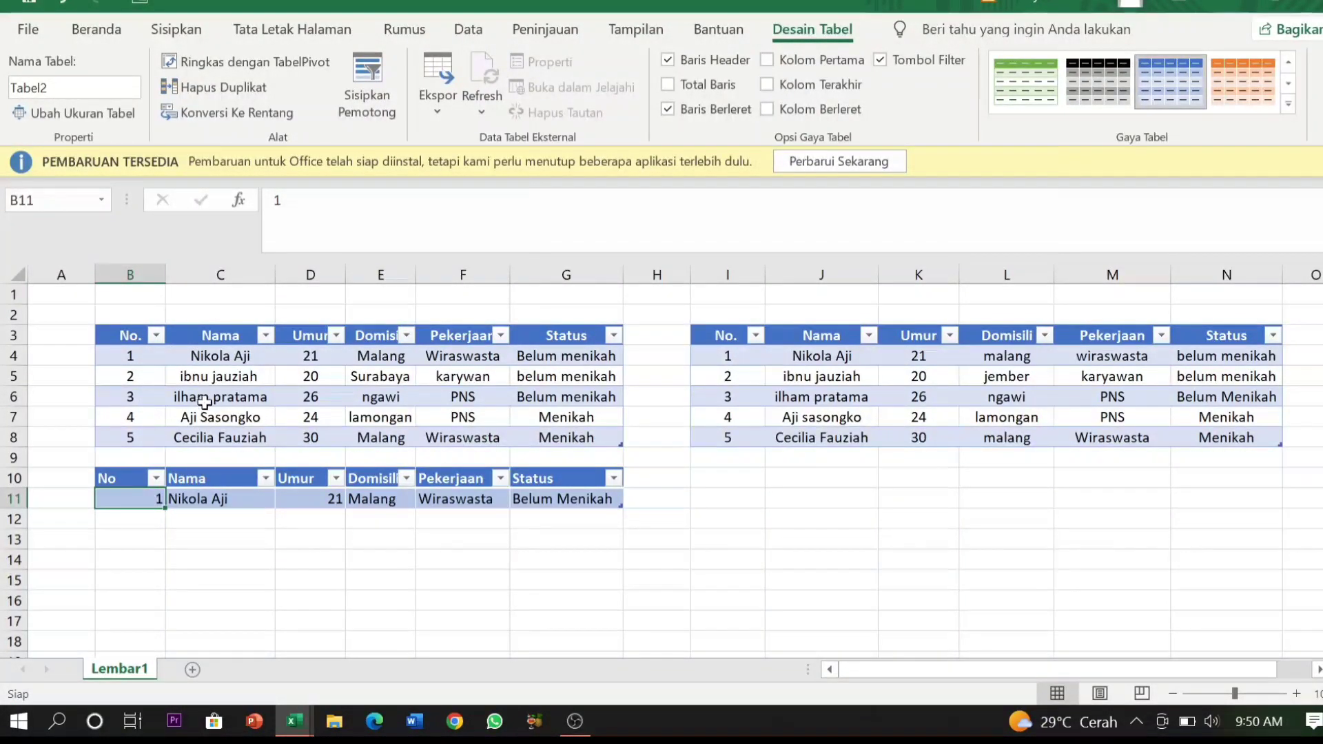
Switch to the Buku1.xlsb workbook.
{"action": "mouse_move", "coordinate": [306, 721]}
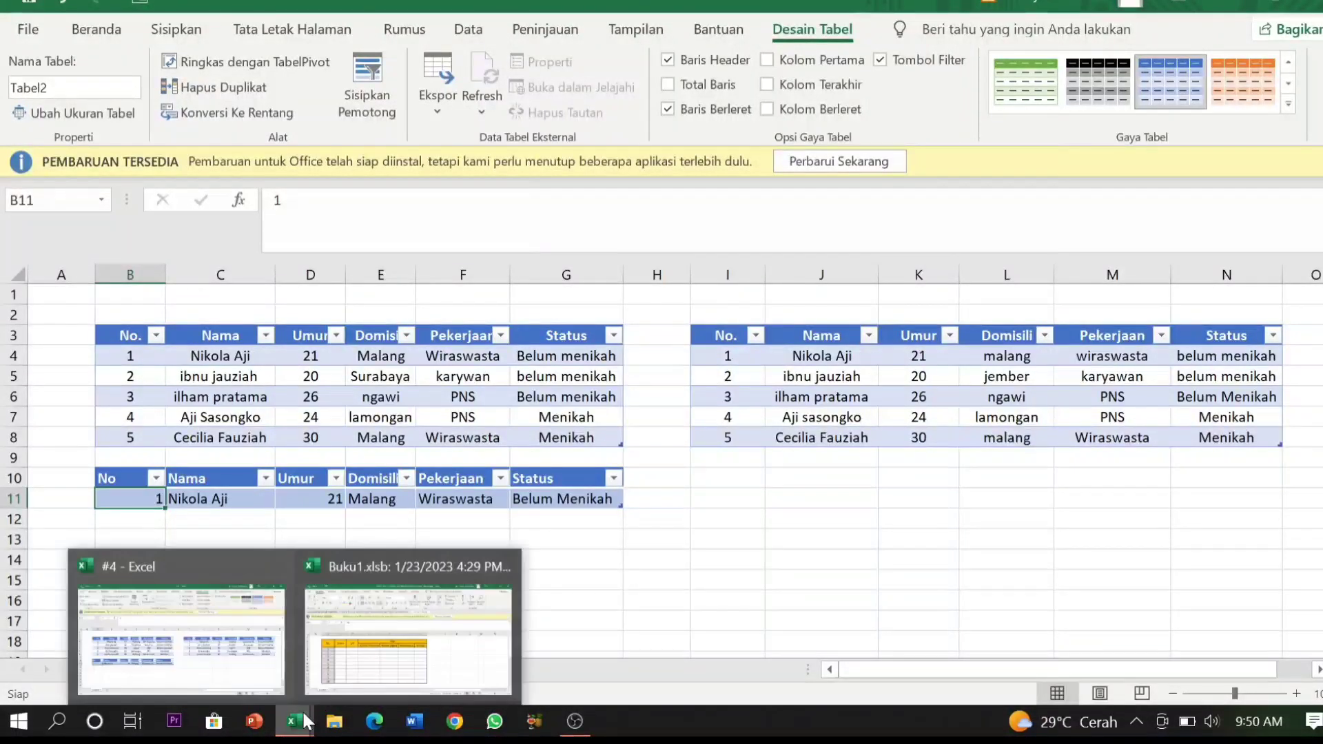
{"action": "left_click", "coordinate": [337, 660]}
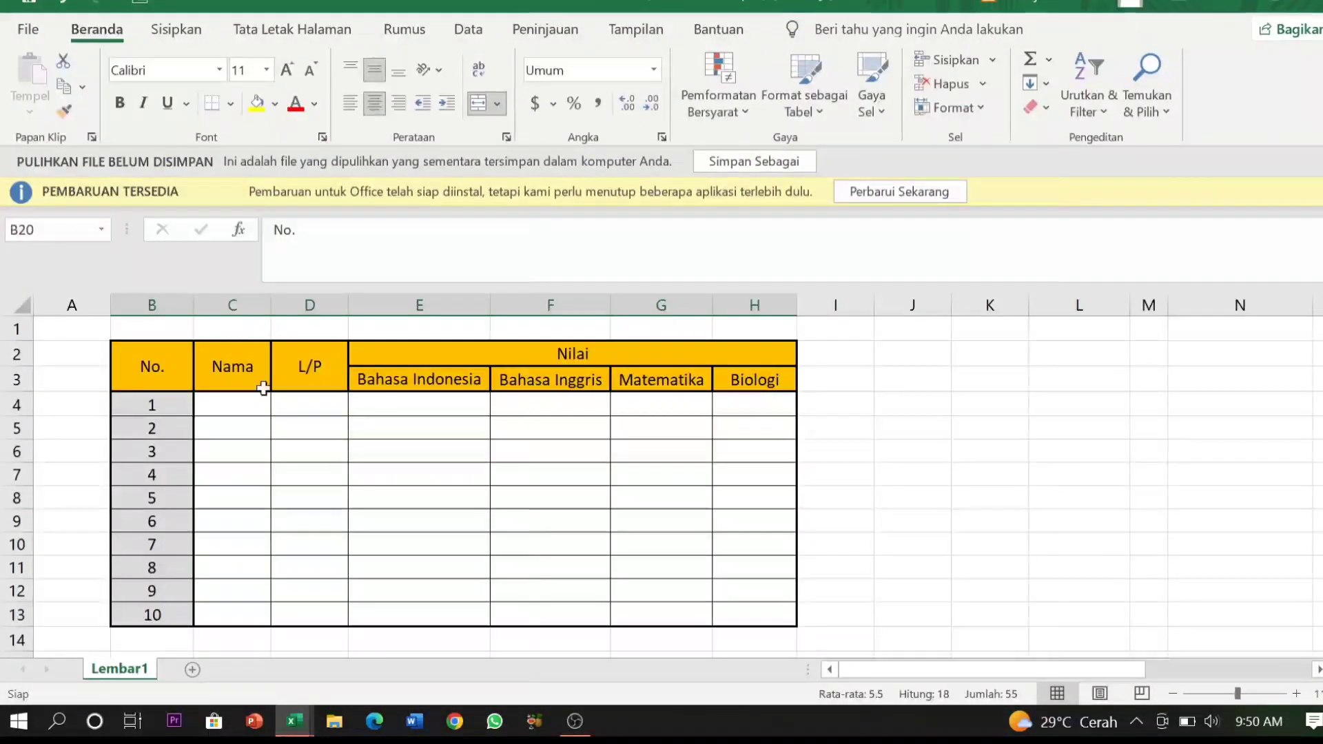